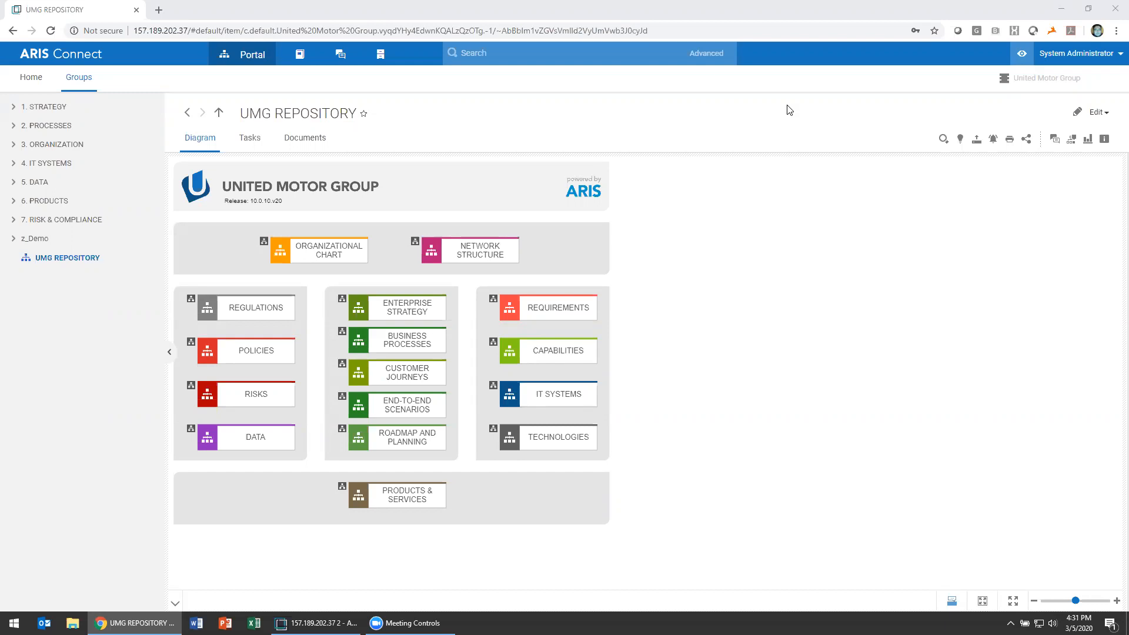
- Open the administration's user management and start creating a new user
{"action": "left_click", "coordinate": [1088, 62]}
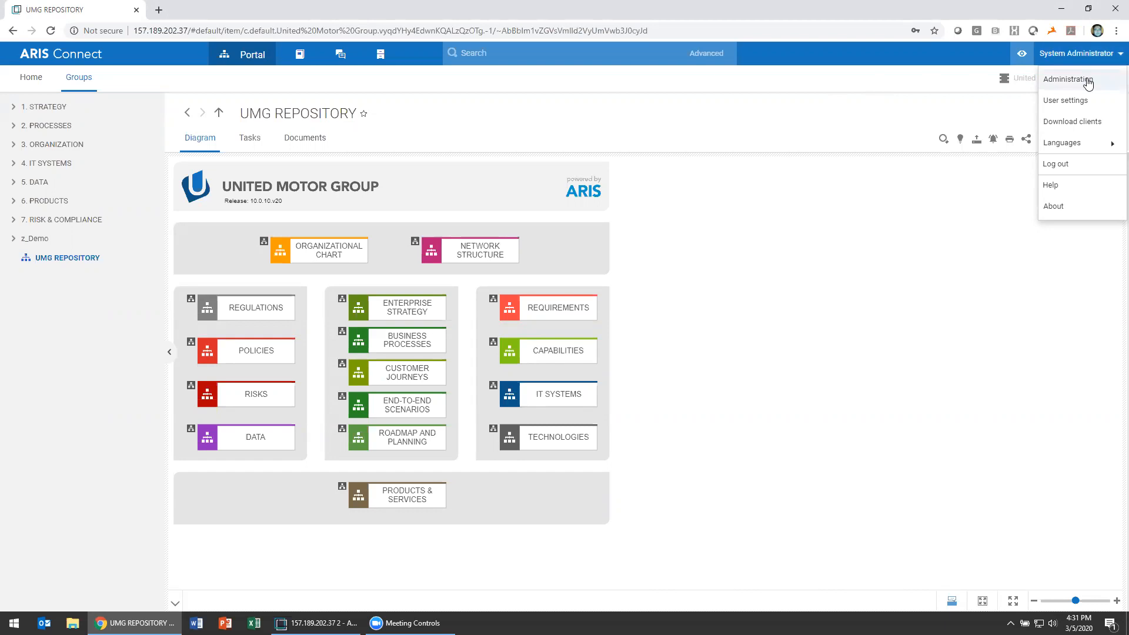
{"action": "left_click", "coordinate": [1089, 81]}
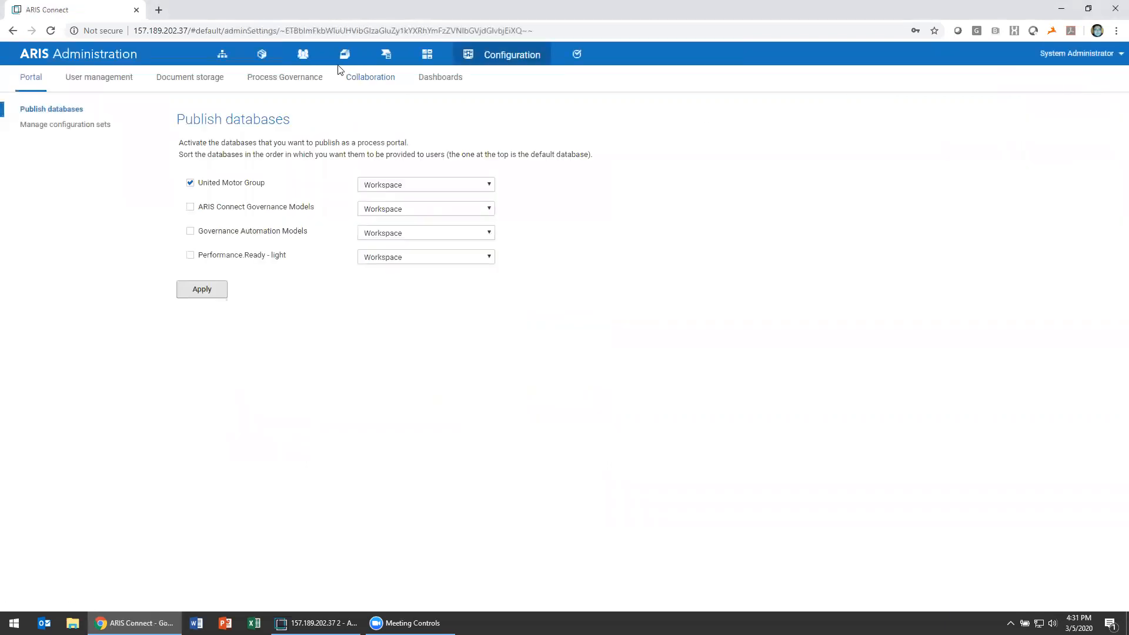
{"action": "left_click", "coordinate": [303, 59]}
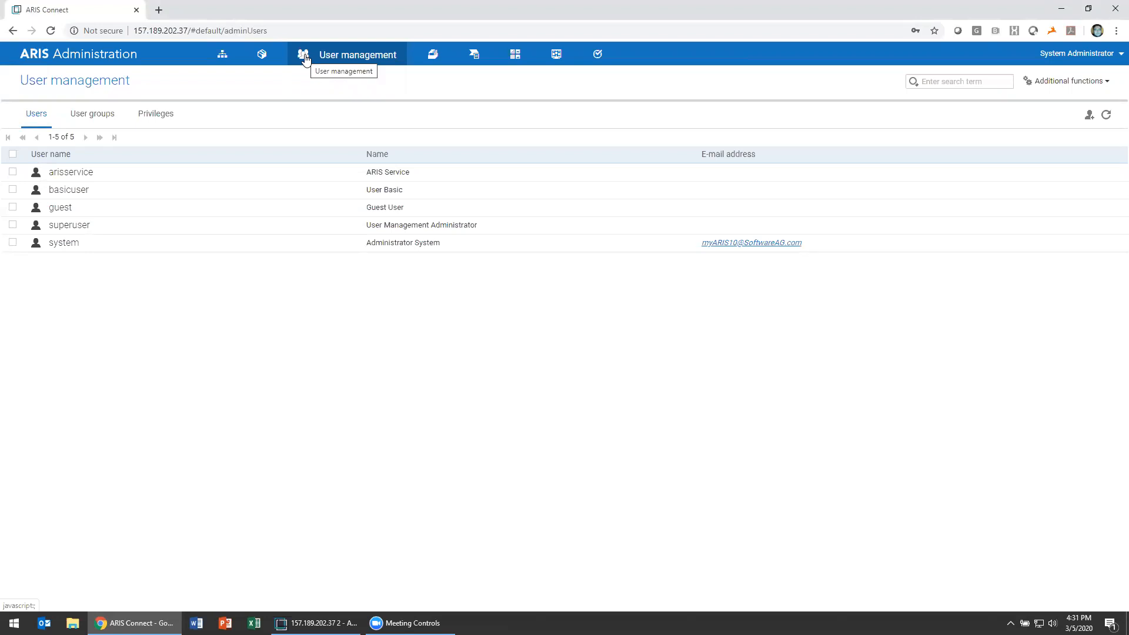
{"action": "left_click", "coordinate": [1090, 116]}
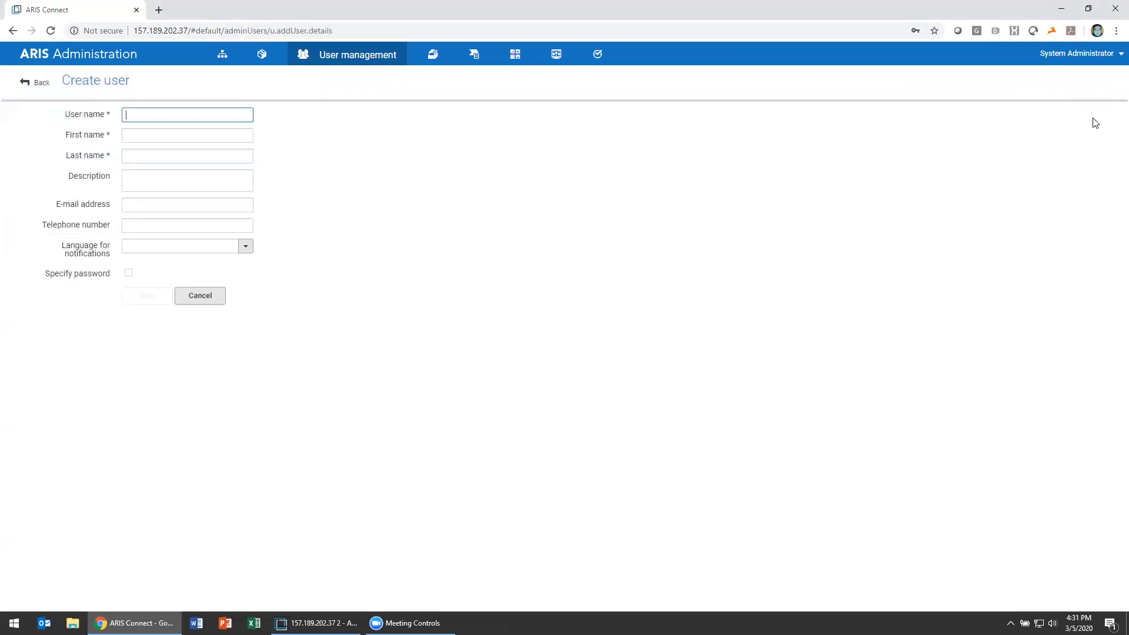
- Fill in the new user's user name as "Name", first name as "First name", last name as "Last Name", and enter an e-mail address
{"action": "type", "text": "Name"}
{"action": "key", "text": "Tab"}
{"action": "type", "text": "First name"}
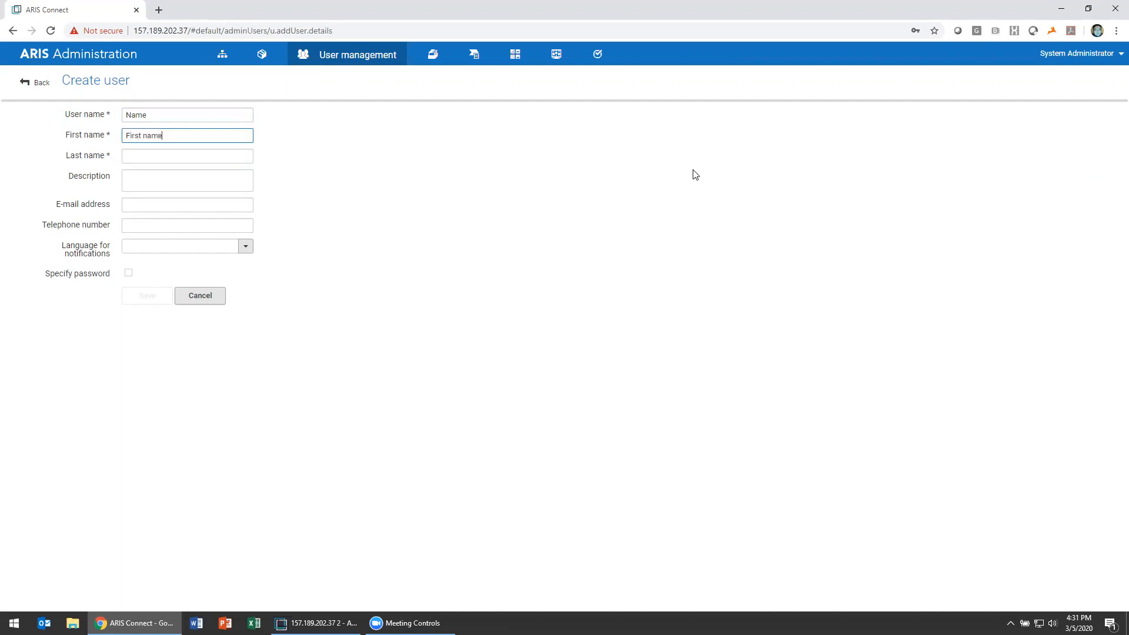
{"action": "key", "text": "Tab"}
{"action": "type", "text": "LastN"}
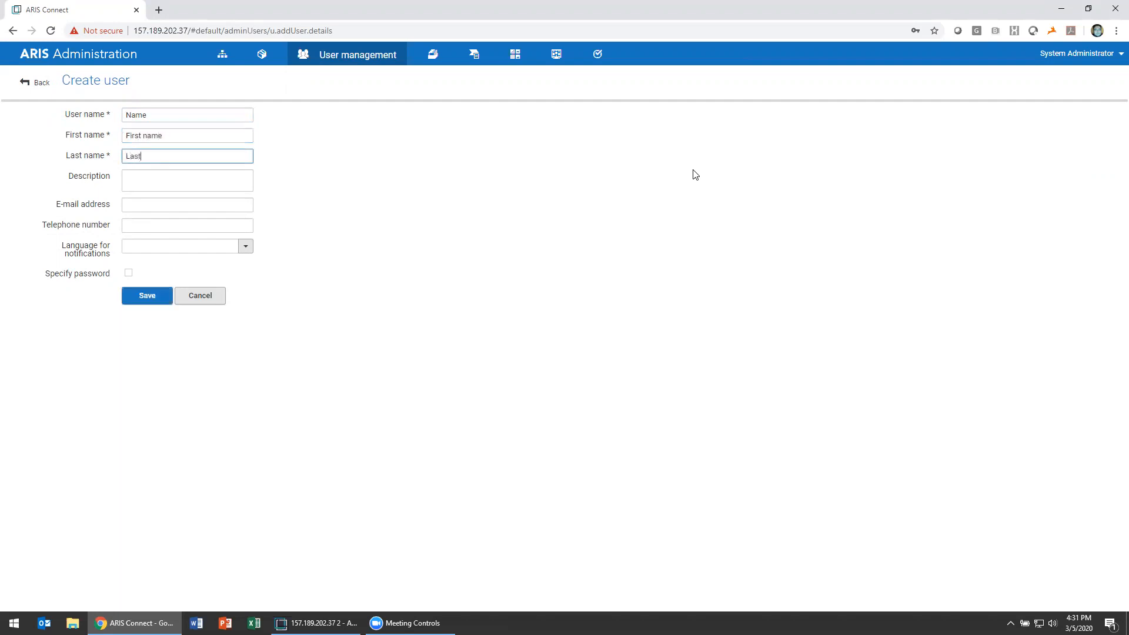
{"action": "key", "text": "BackSpace"}
{"action": "type", "text": "Name"}
{"action": "key", "text": "Tab"}
{"action": "key", "text": "Tab"}
{"action": "type", "text": "email@email.com"}
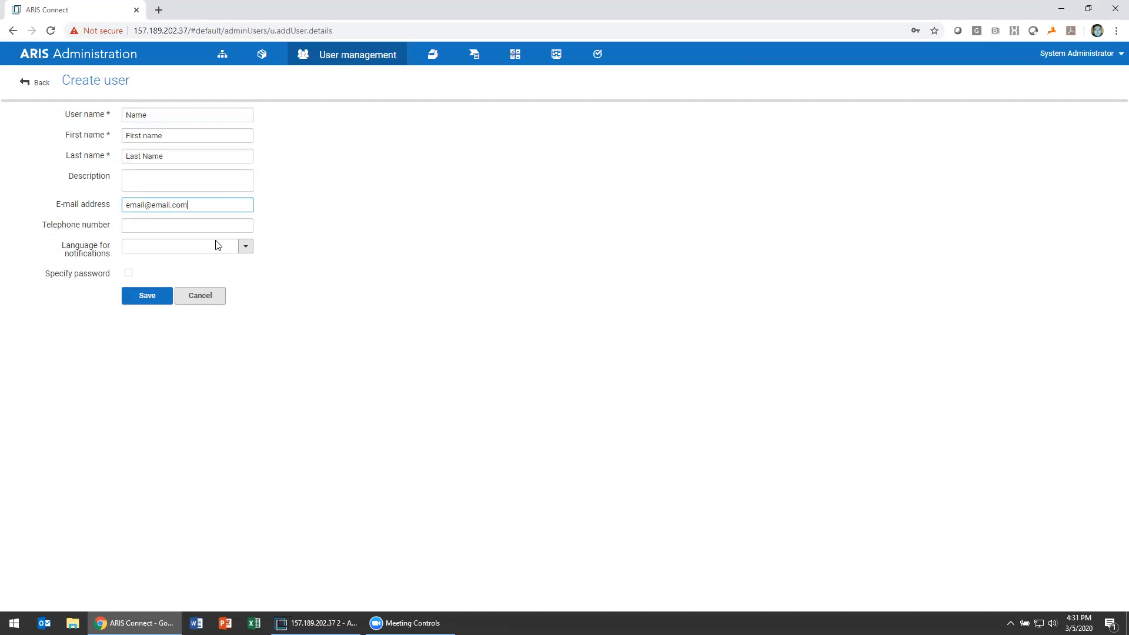
- Set the new user's notification language to English and save the user
{"action": "left_click", "coordinate": [245, 247]}
{"action": "left_click", "coordinate": [206, 327]}
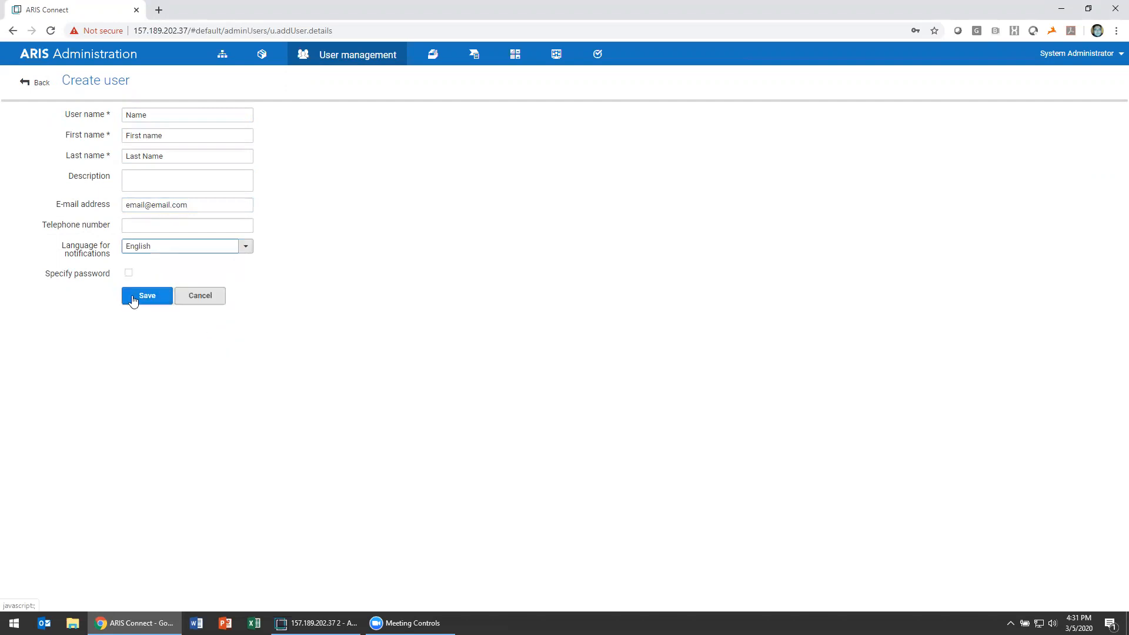
{"action": "left_click", "coordinate": [135, 296]}
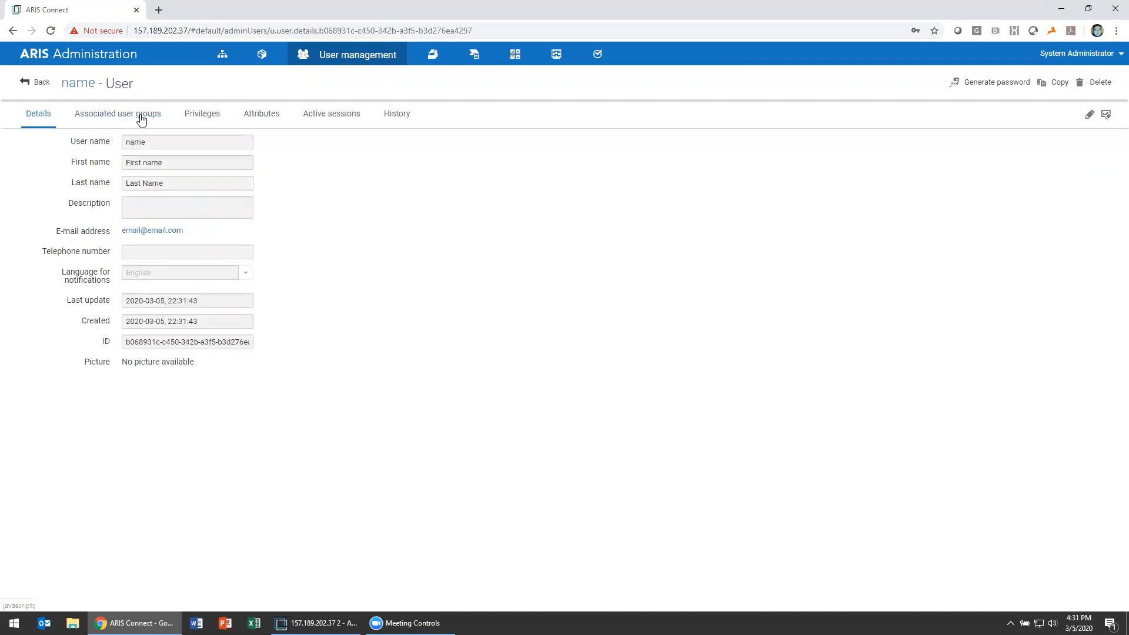
- Examine the new user's function privileges and associated user groups
{"action": "left_click", "coordinate": [212, 113]}
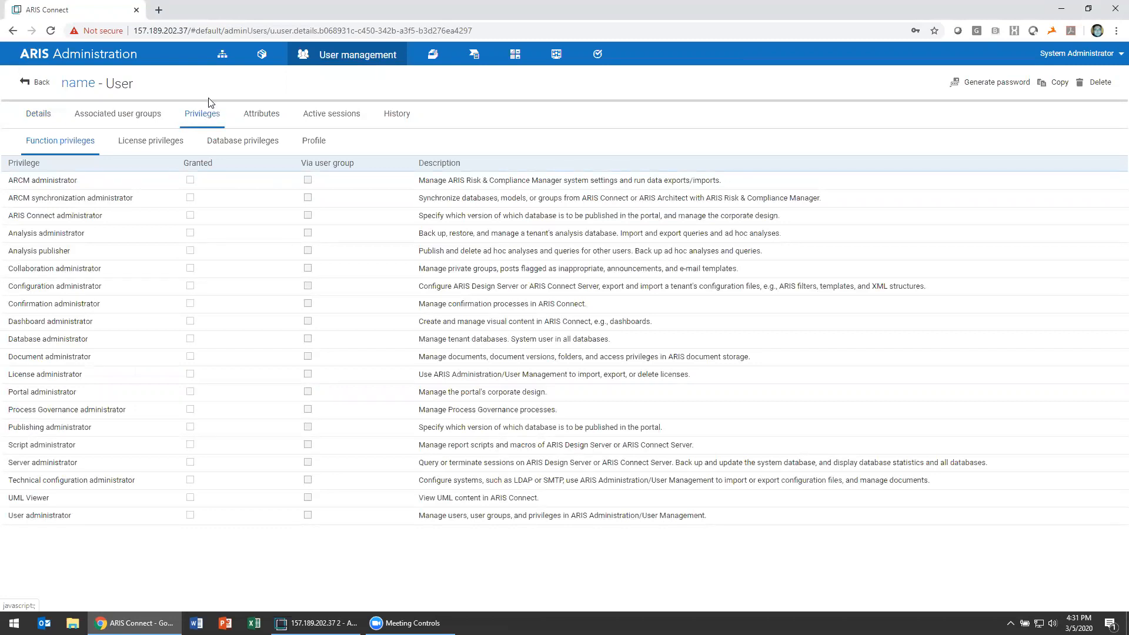
{"action": "left_click", "coordinate": [158, 120]}
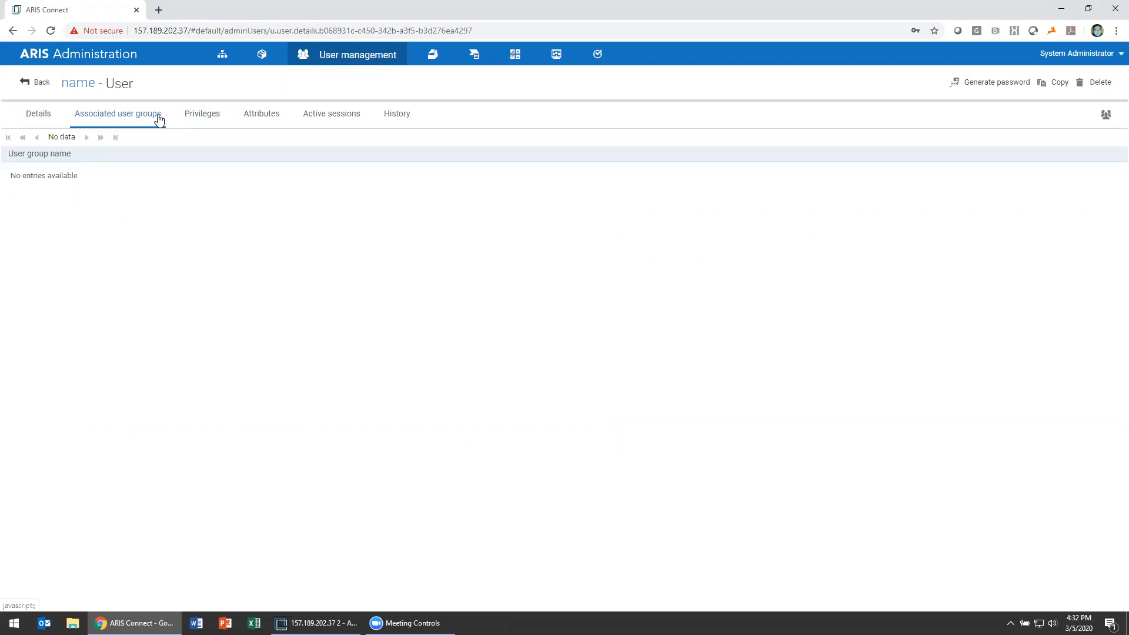
{"action": "left_click", "coordinate": [216, 117]}
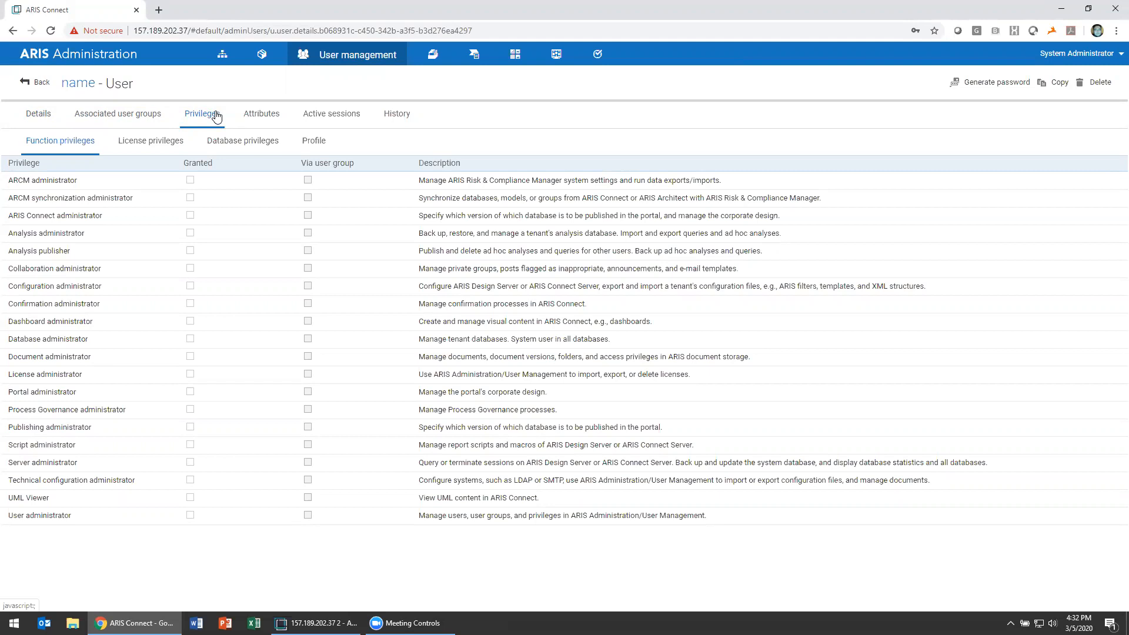
- Grant the new user the ARIS Connect Viewer license privilege with its ARIS Aware and Contribution extensions
{"action": "left_click", "coordinate": [185, 142]}
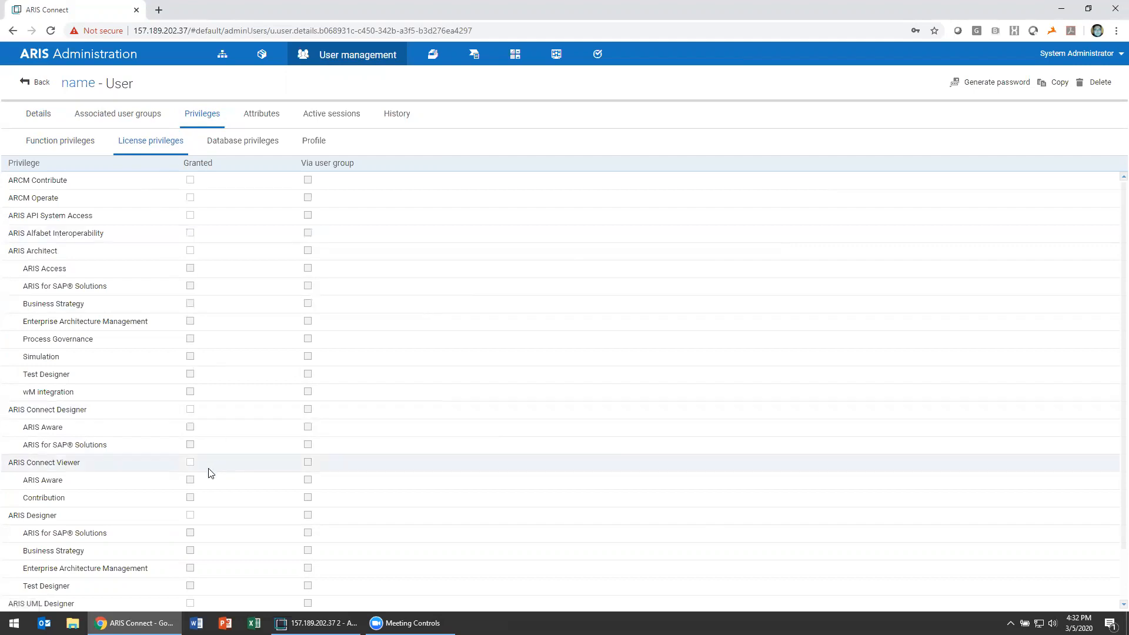
{"action": "left_click", "coordinate": [190, 463]}
{"action": "left_click", "coordinate": [190, 463]}
{"action": "left_click", "coordinate": [190, 480]}
{"action": "left_click", "coordinate": [190, 498]}
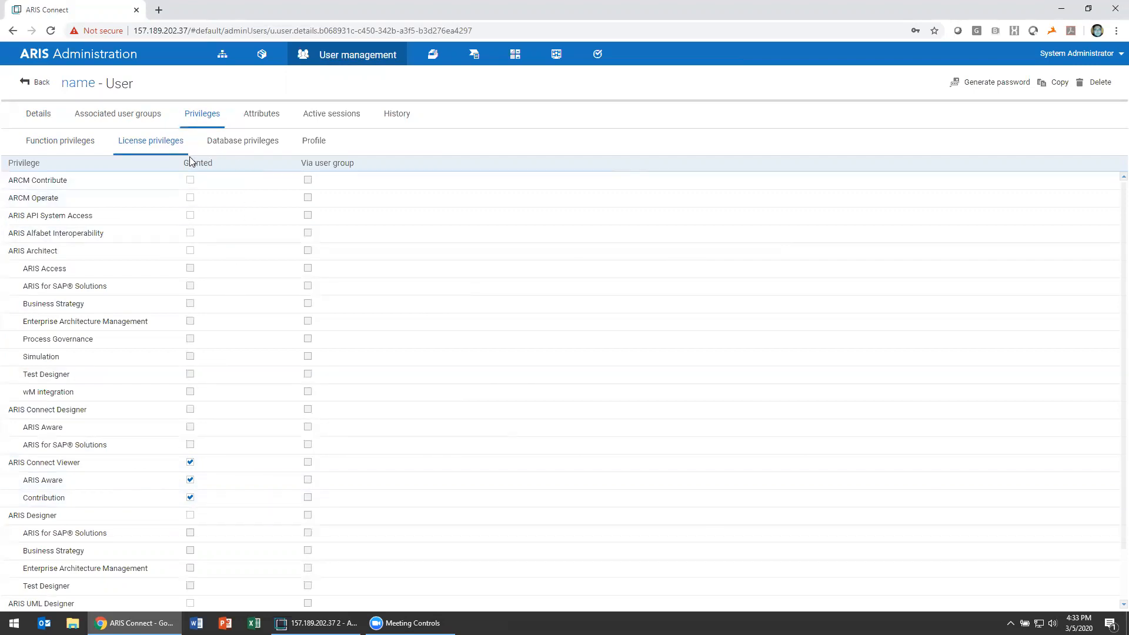
- Examine the access privilege levels available to the user for the United Motor Group database, without assigning one
{"action": "left_click", "coordinate": [225, 152]}
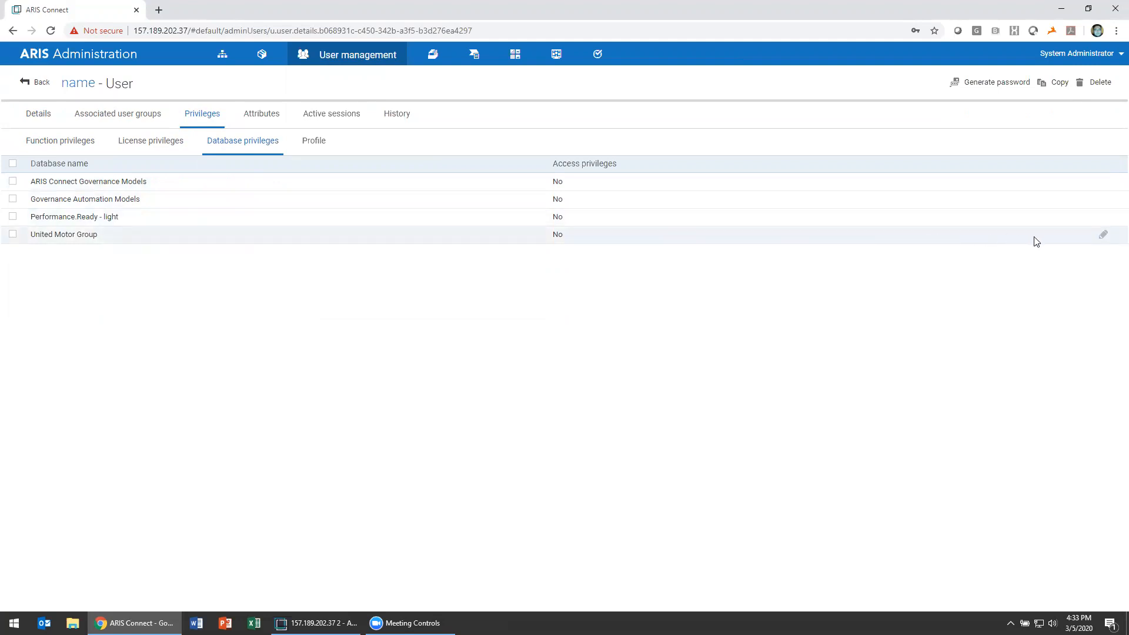
{"action": "left_click", "coordinate": [1103, 235]}
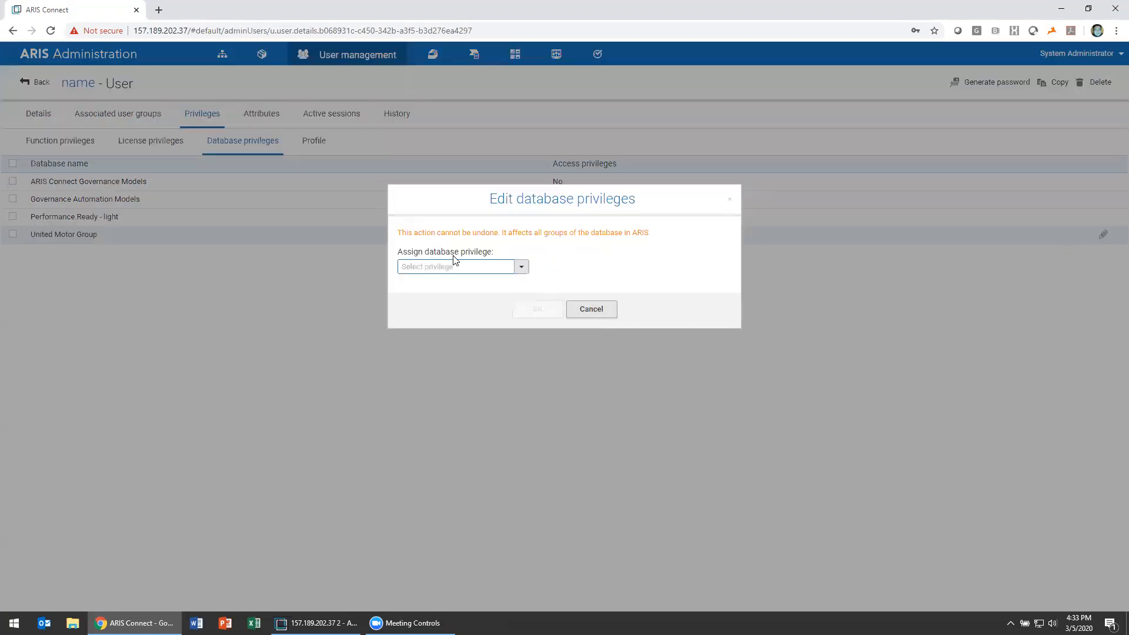
{"action": "left_click", "coordinate": [523, 269]}
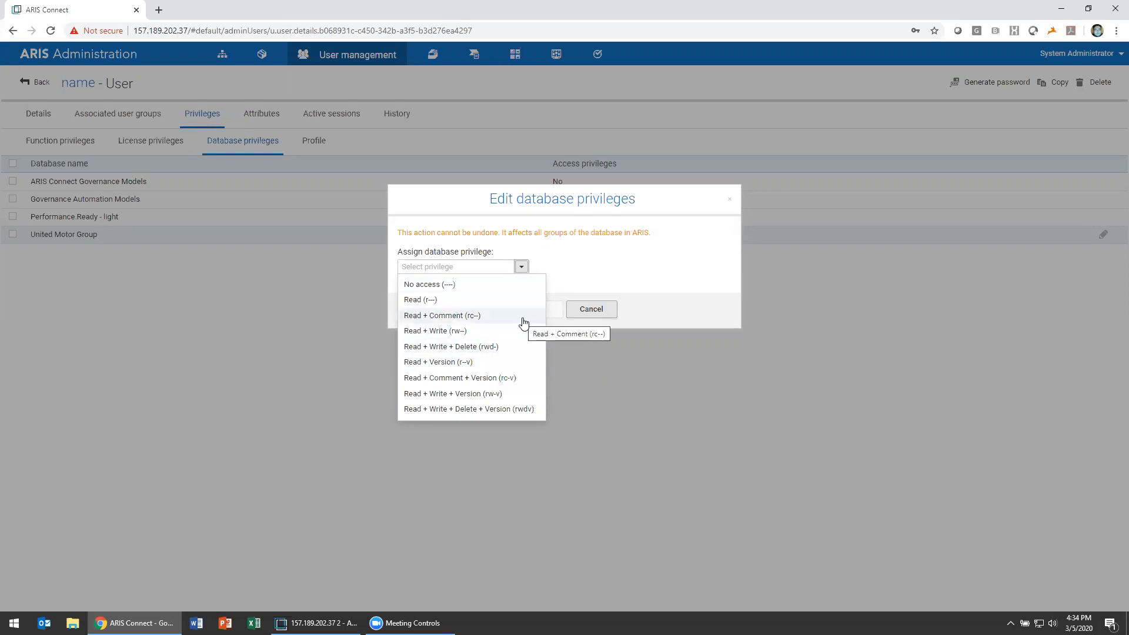
{"action": "left_click", "coordinate": [581, 248]}
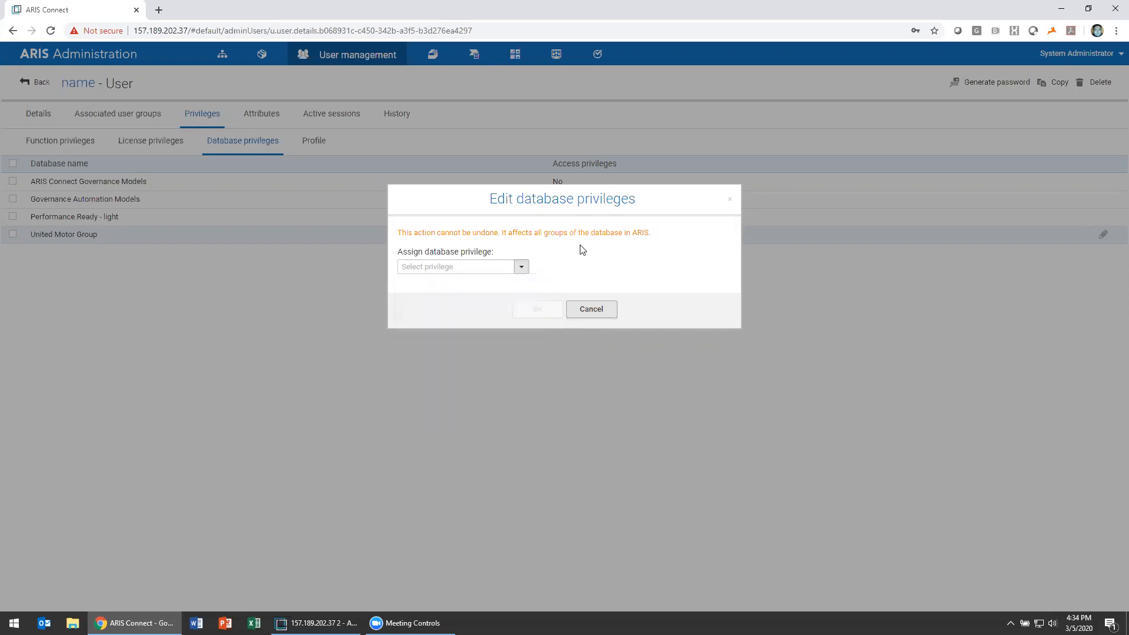
{"action": "left_click", "coordinate": [611, 313]}
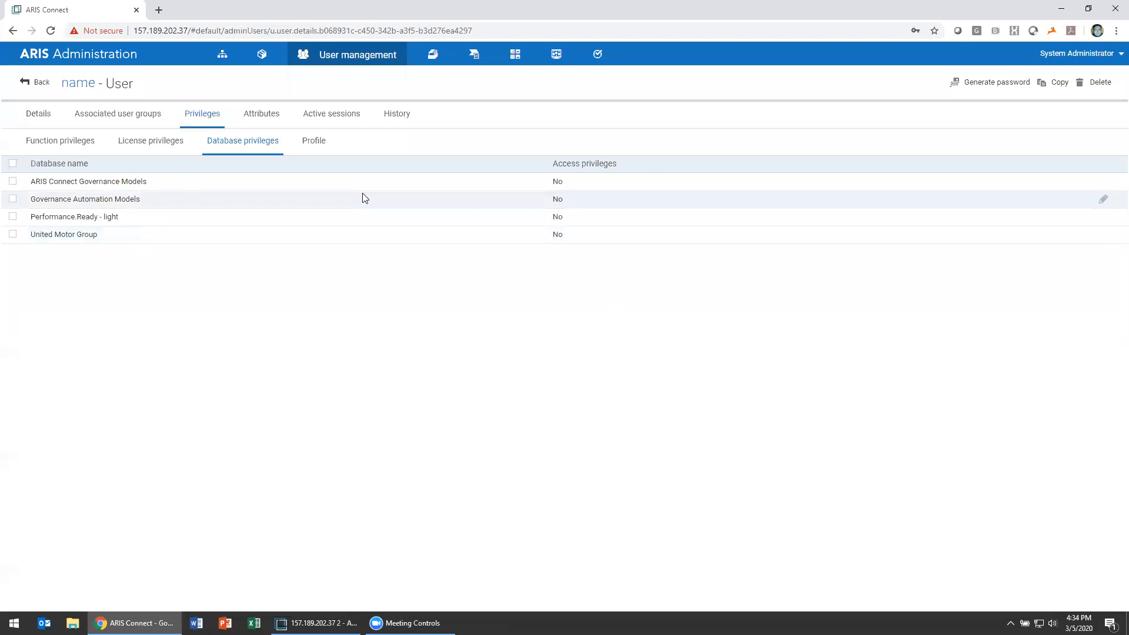
- Grant the user the Dashboard, Analysis, Script and User administrator function privileges, and return to the user list
{"action": "left_click", "coordinate": [76, 142]}
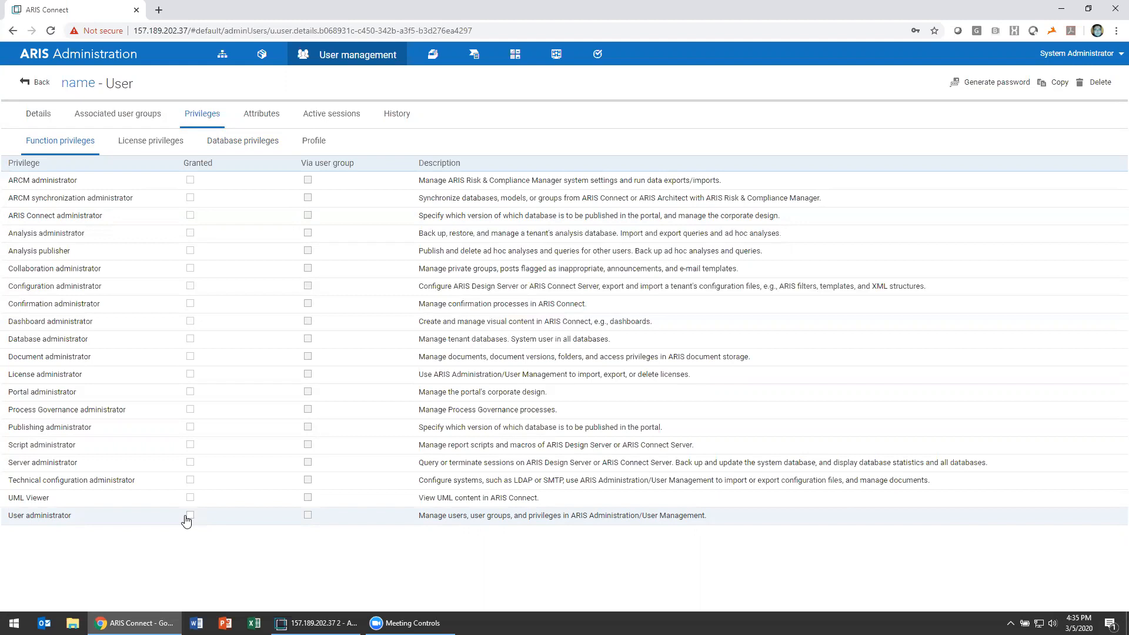
{"action": "left_click", "coordinate": [190, 322]}
{"action": "left_click", "coordinate": [190, 234]}
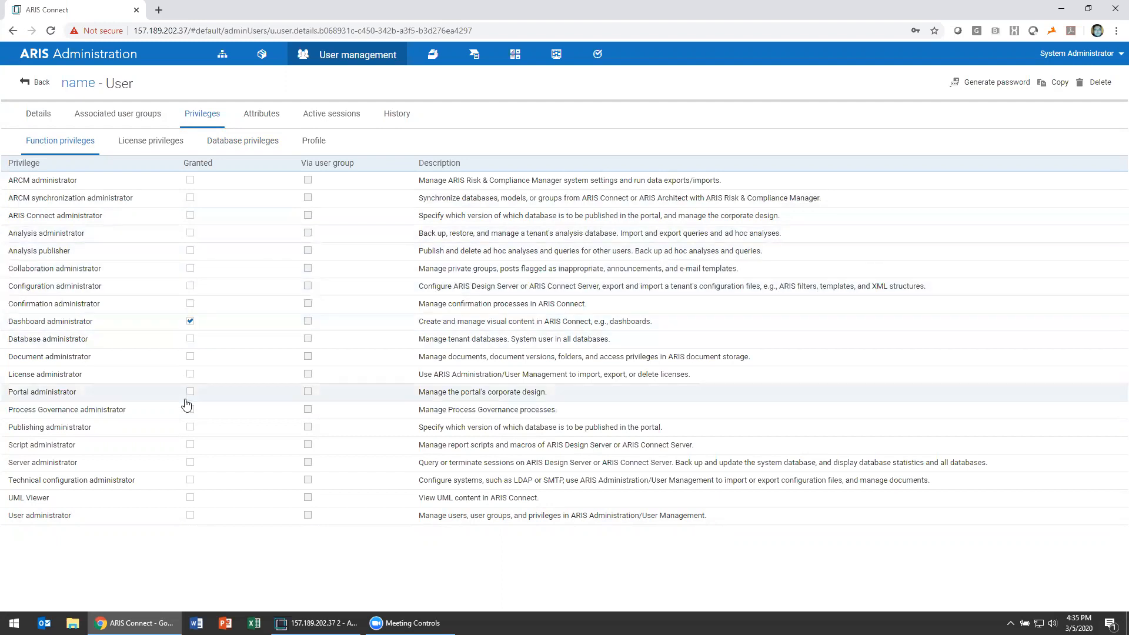
{"action": "left_click", "coordinate": [190, 446]}
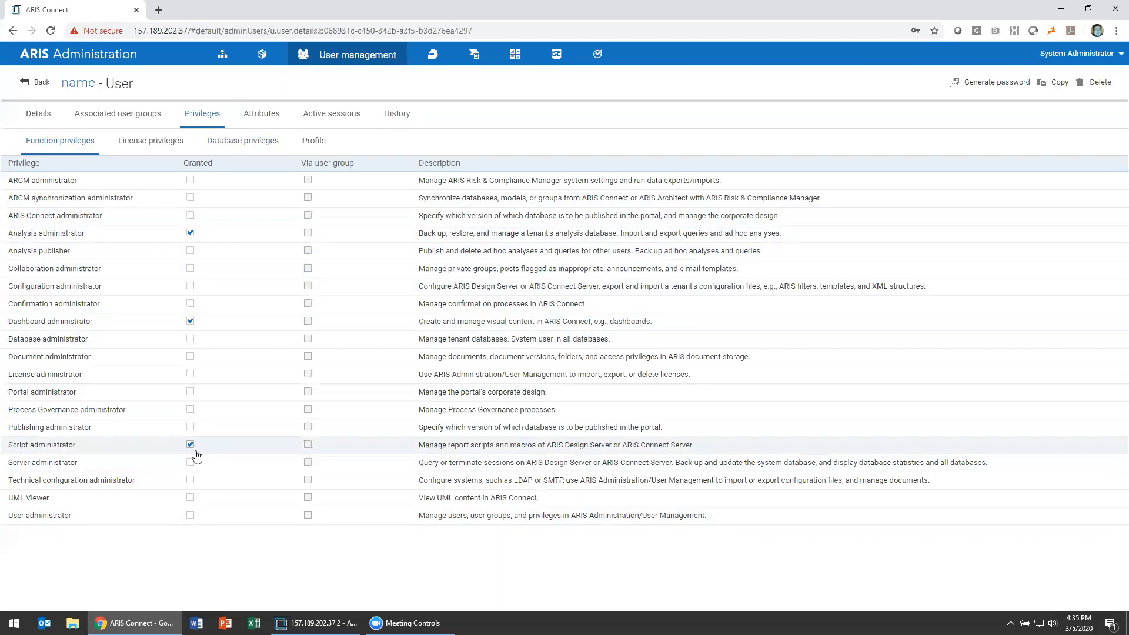
{"action": "left_click", "coordinate": [190, 515]}
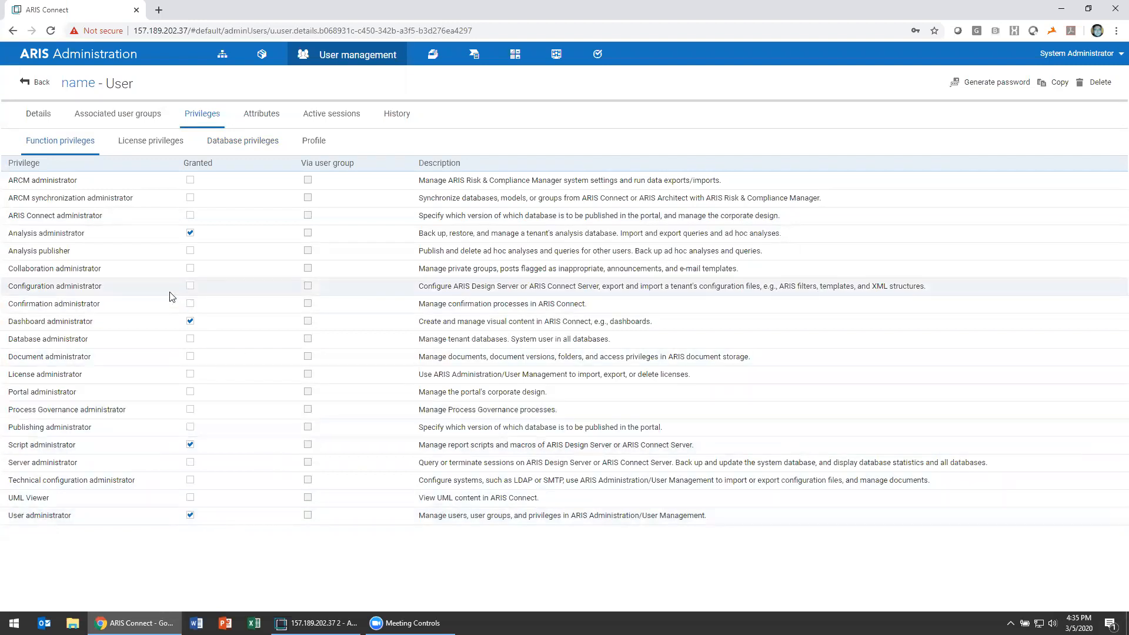
{"action": "left_click", "coordinate": [35, 88]}
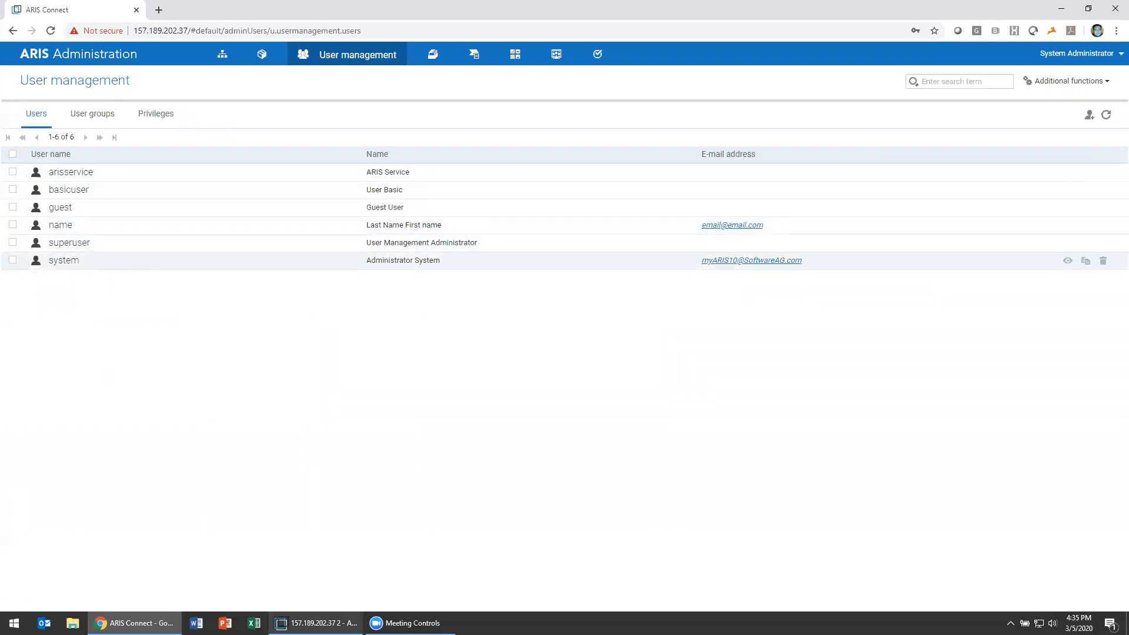
{"action": "mouse_move", "coordinate": [315, 623]}
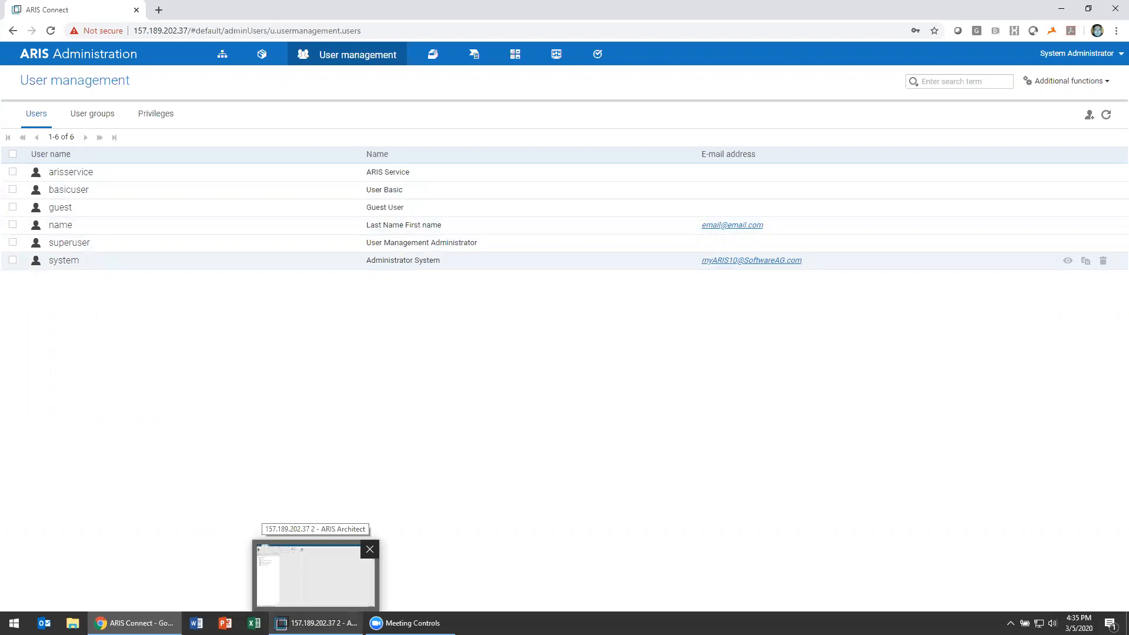
{"action": "left_click", "coordinate": [287, 575]}
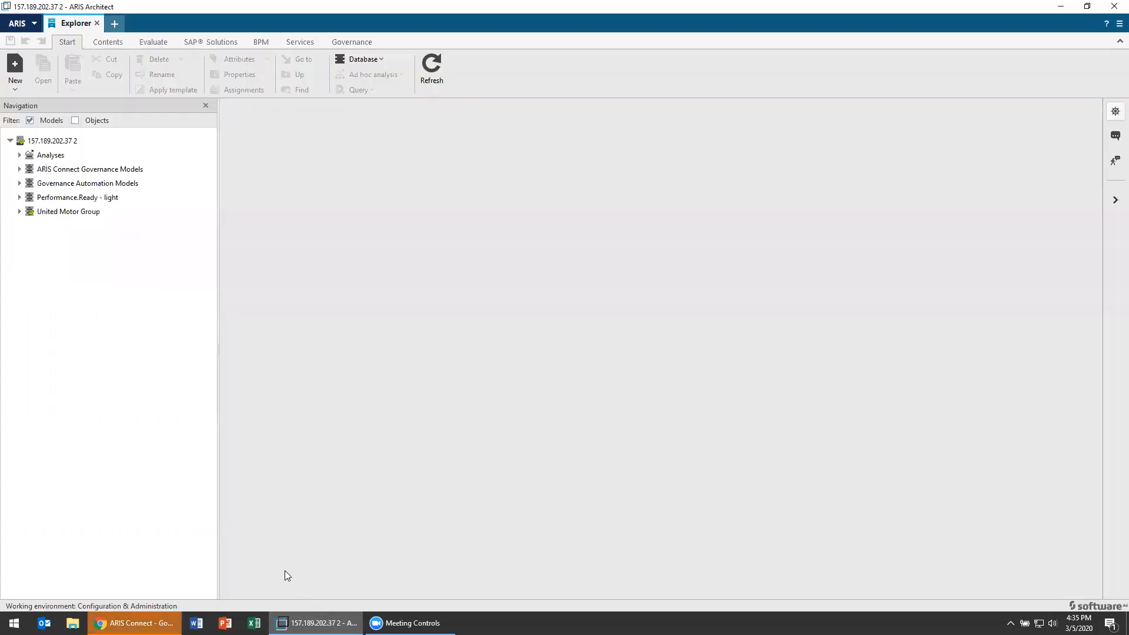
{"action": "left_click", "coordinate": [142, 622]}
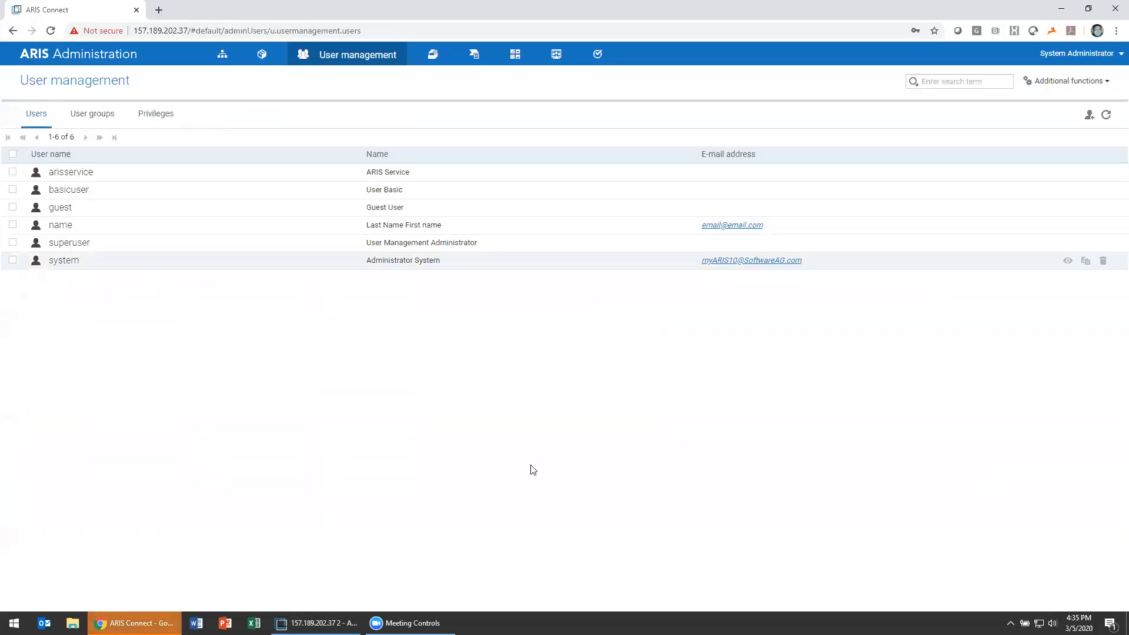
{"action": "left_click", "coordinate": [1083, 53]}
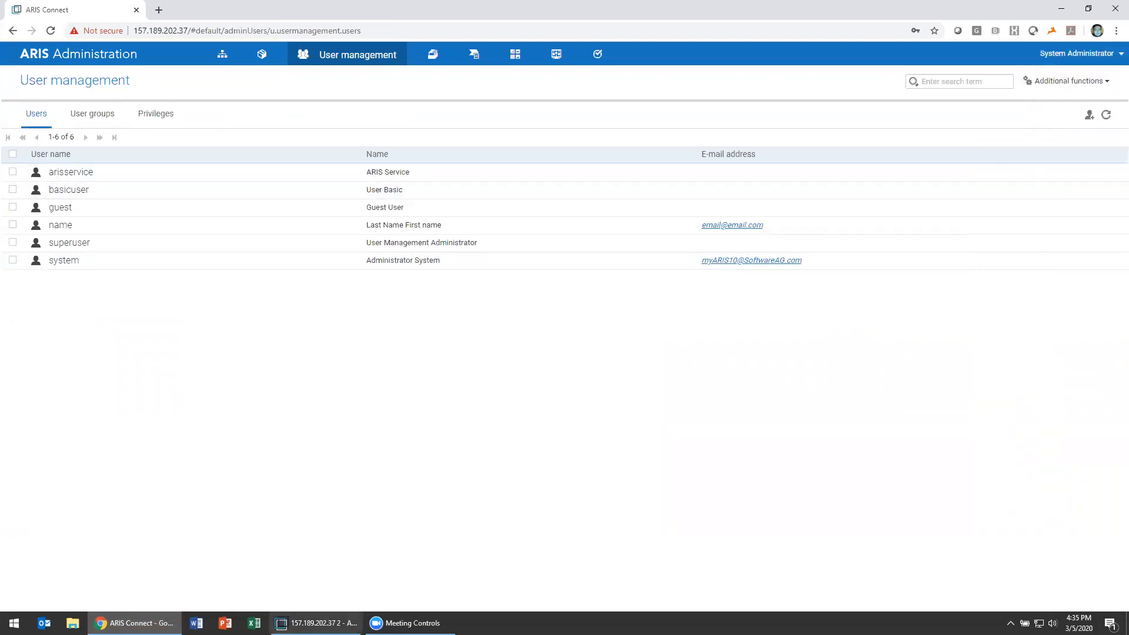
- Switch to ARIS Architect and open its Administration view
{"action": "left_click", "coordinate": [318, 622]}
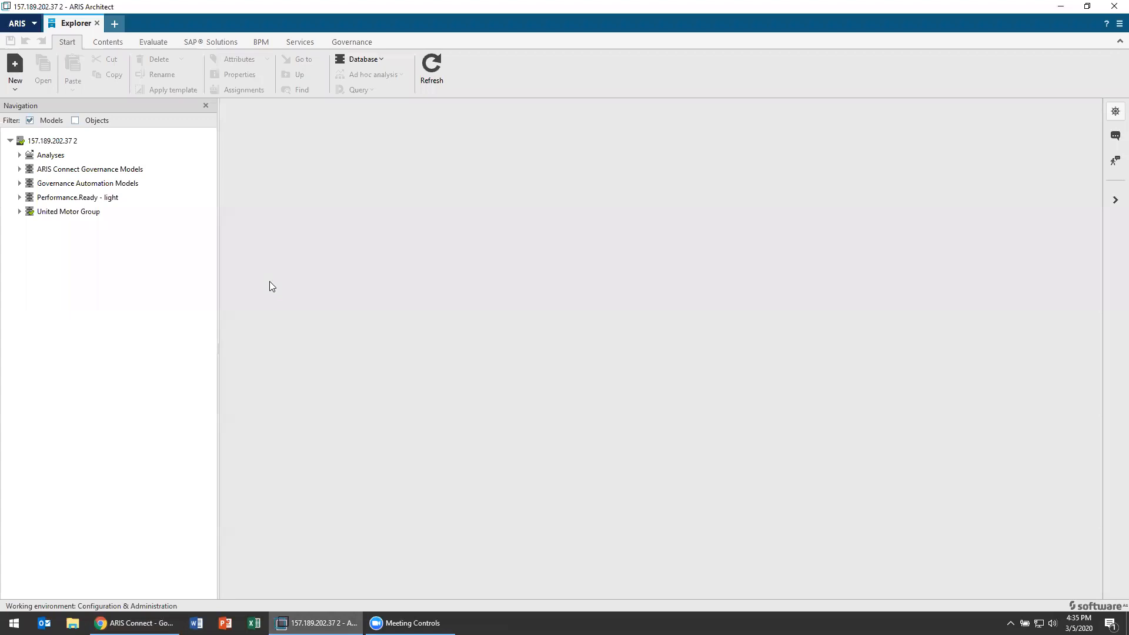
{"action": "left_click", "coordinate": [35, 23]}
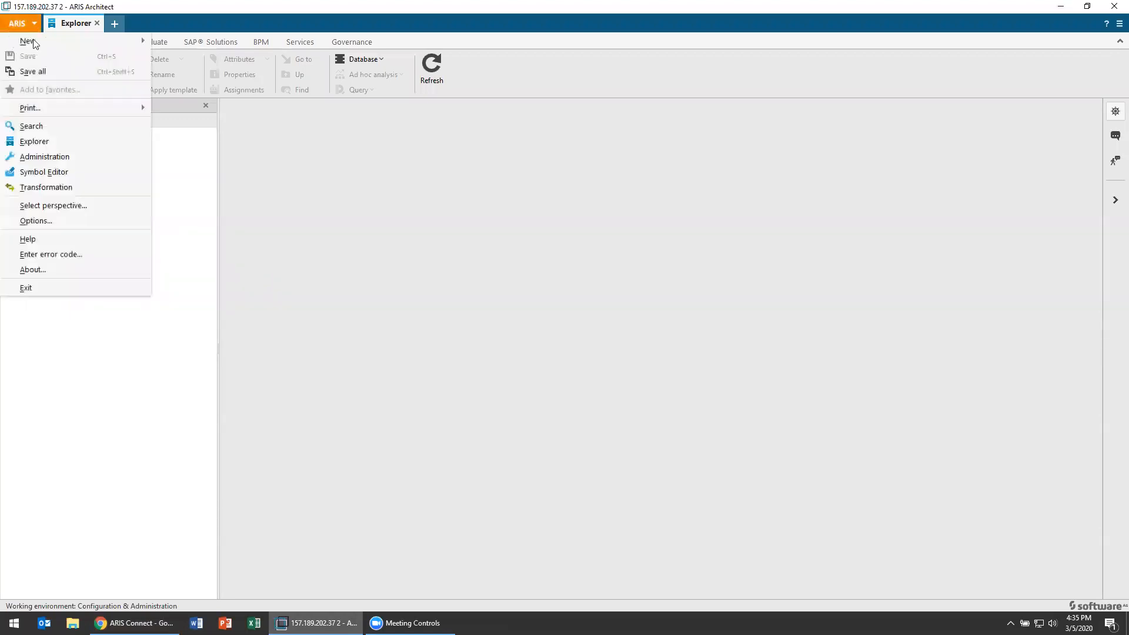
{"action": "left_click", "coordinate": [48, 157]}
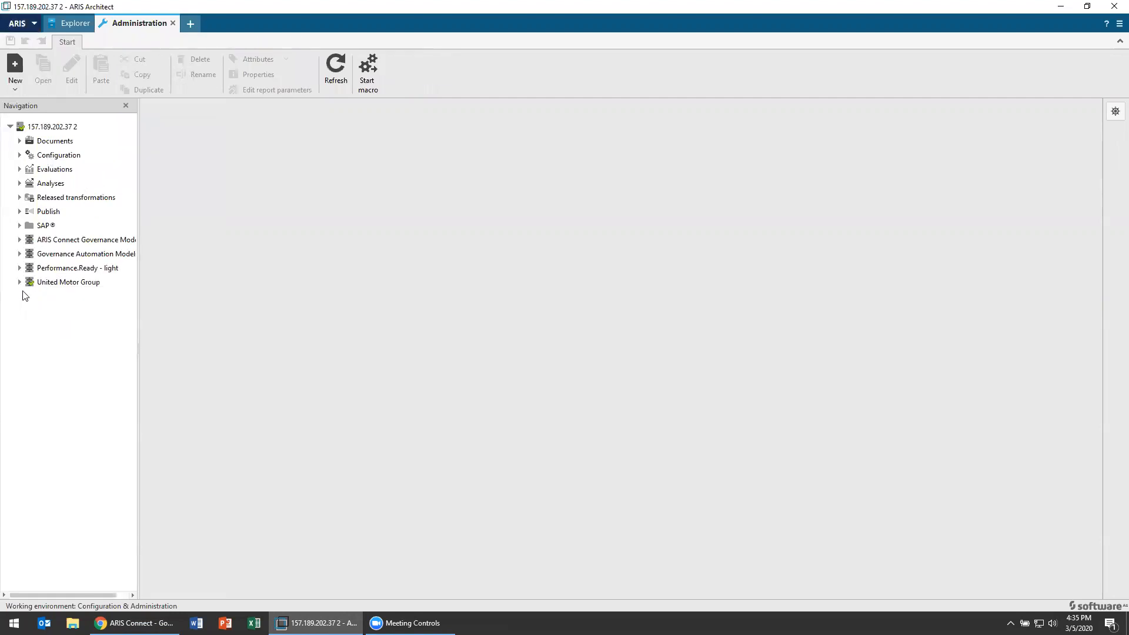
- Open the properties of the new user in the United Motor Group database's user list
{"action": "left_click", "coordinate": [20, 282]}
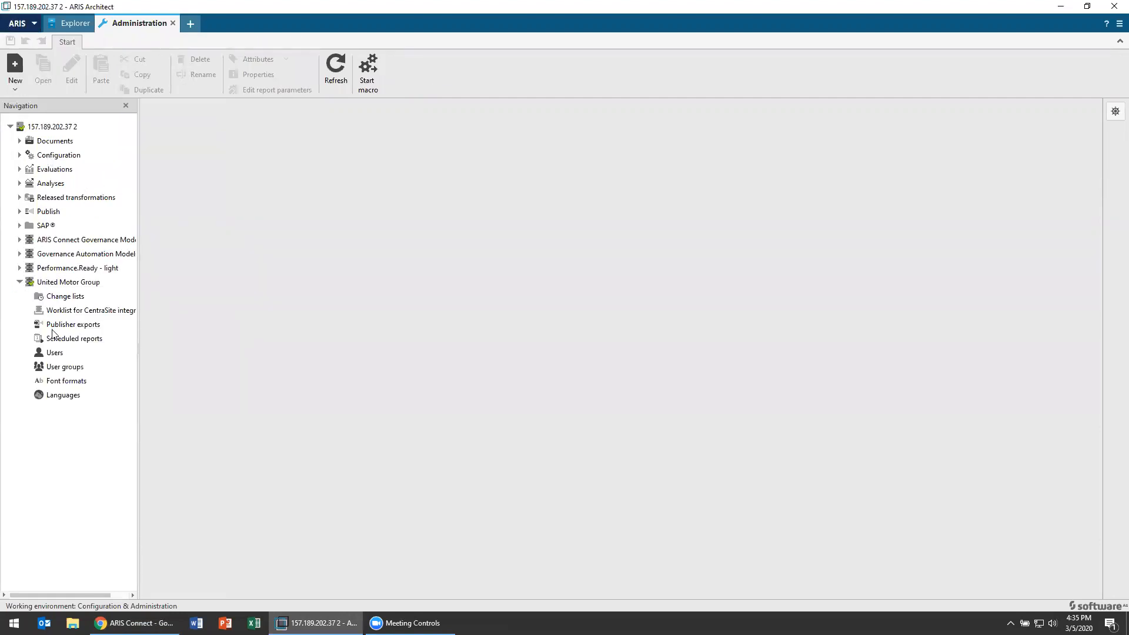
{"action": "left_click", "coordinate": [56, 352]}
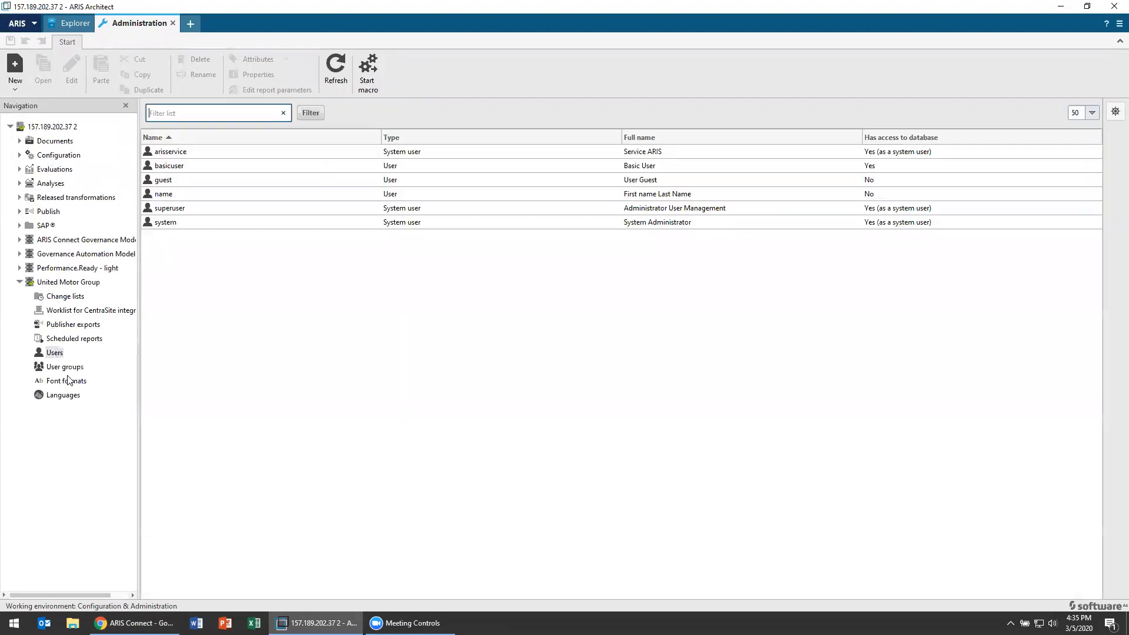
{"action": "right_click", "coordinate": [176, 198]}
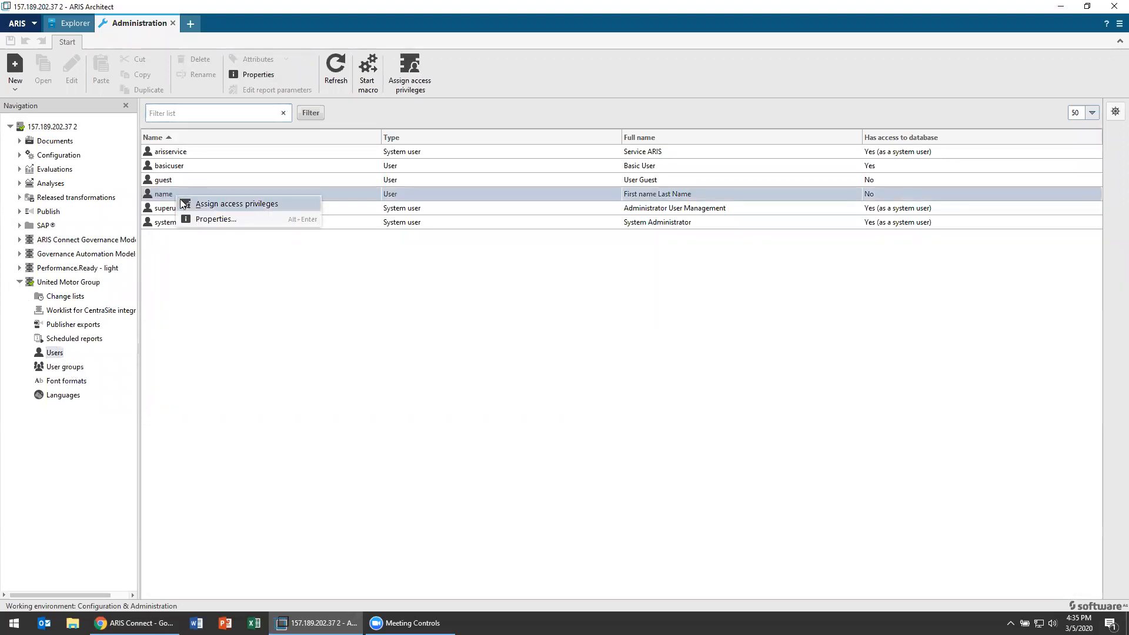
{"action": "left_click", "coordinate": [203, 220]}
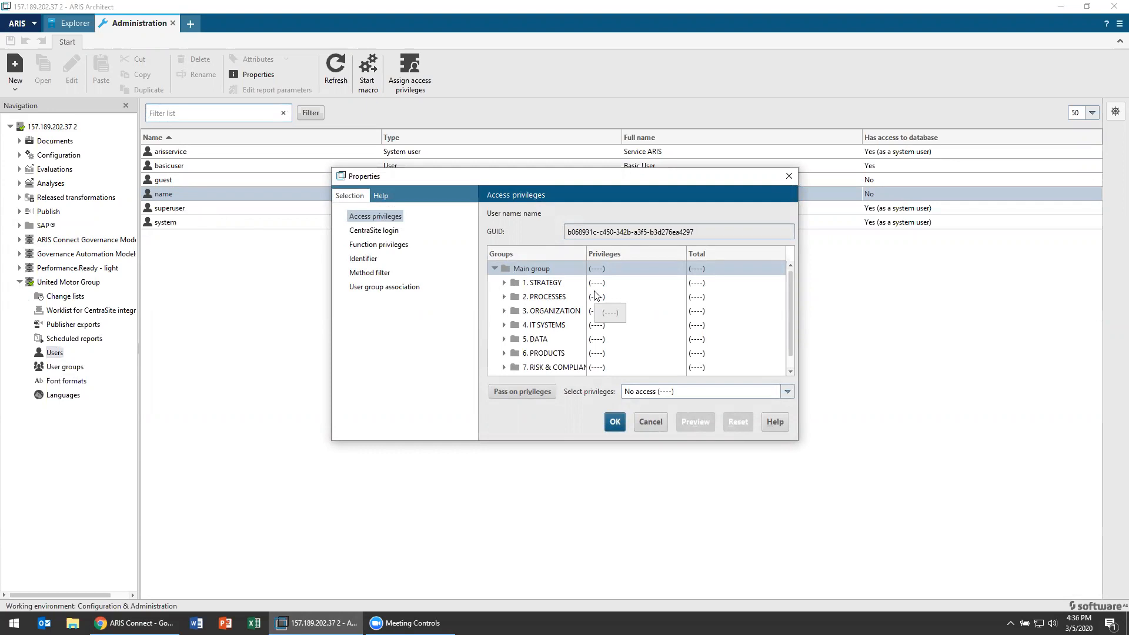
- Give the user Read + Write + Delete + Version (rwdv) privileges on the second Financial group under Core processes in 2. PROCESSES
{"action": "left_click", "coordinate": [560, 285]}
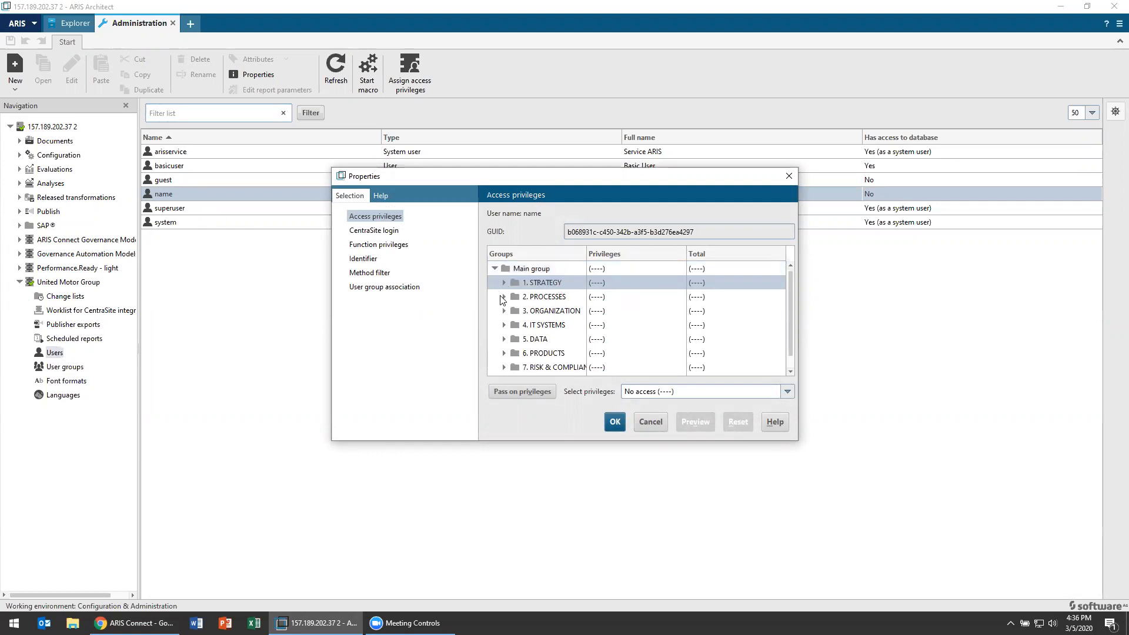
{"action": "left_click", "coordinate": [503, 297]}
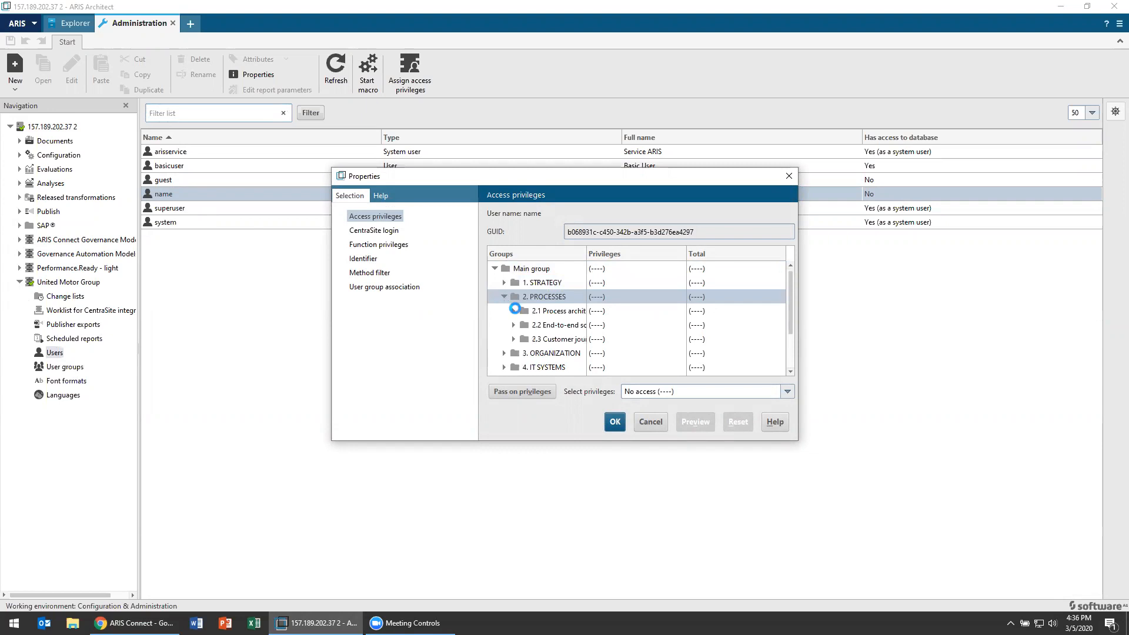
{"action": "left_click", "coordinate": [514, 311]}
{"action": "left_click", "coordinate": [523, 339]}
{"action": "left_click", "coordinate": [624, 312]}
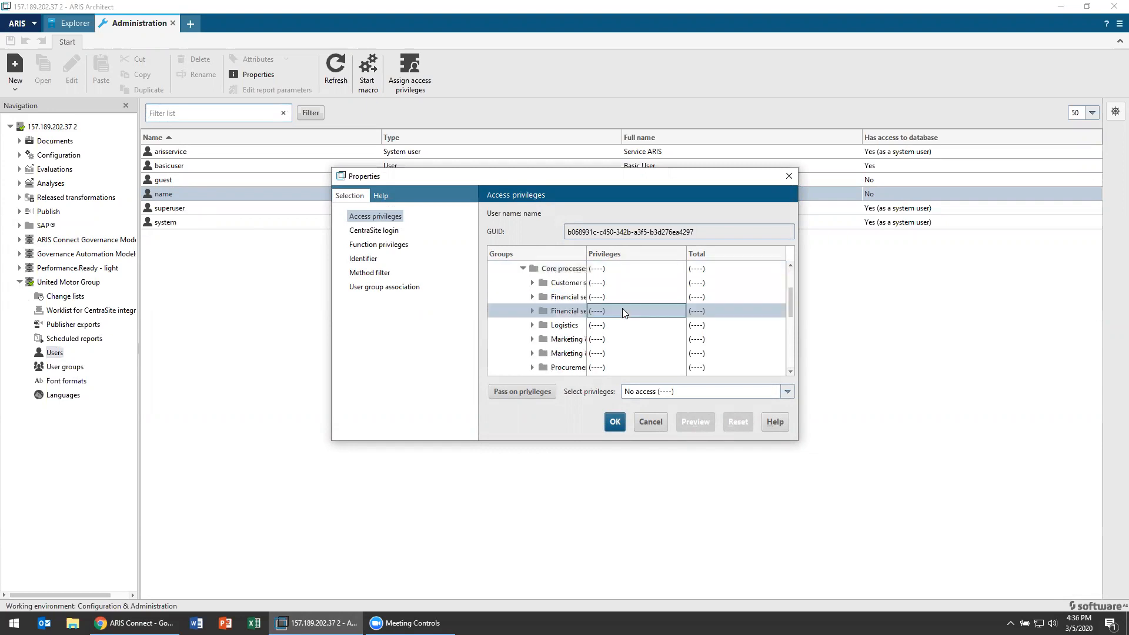
{"action": "left_click", "coordinate": [667, 394]}
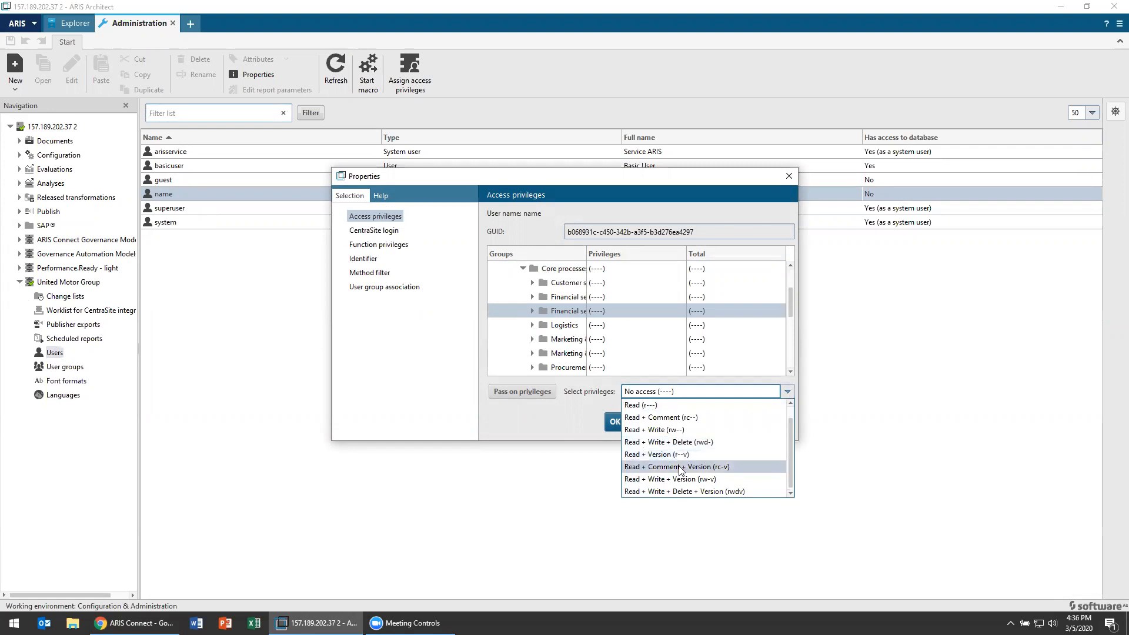
{"action": "left_click", "coordinate": [684, 492]}
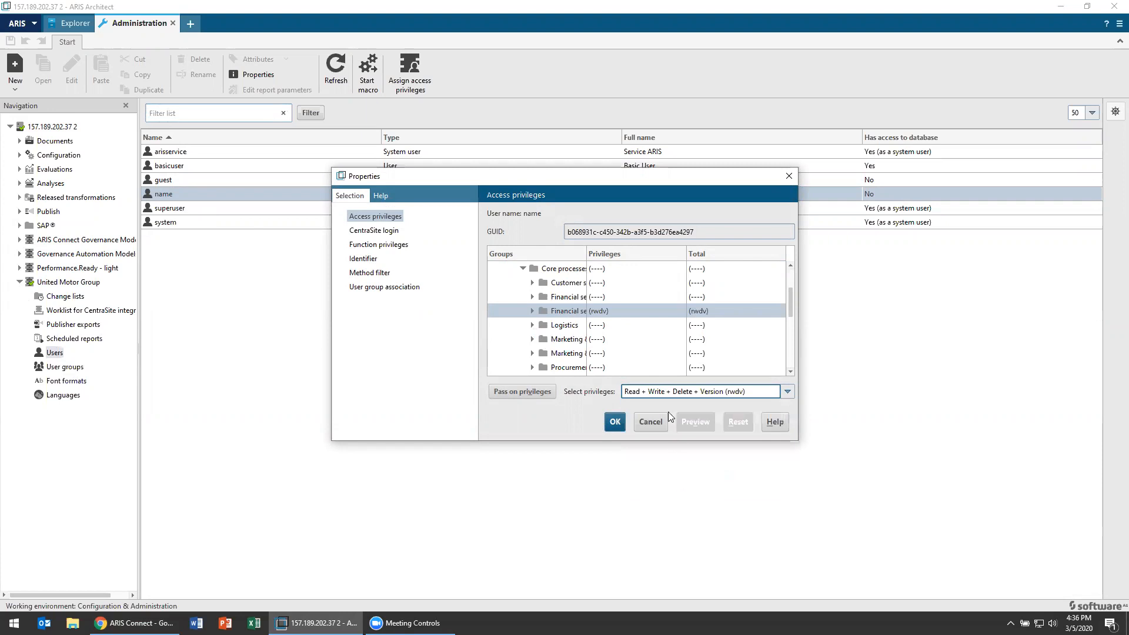
- Give the user Read + Comment (rc--) privileges on the first Financial group under Core processes, and reselect the second Financial group
{"action": "left_click", "coordinate": [579, 296]}
{"action": "left_click", "coordinate": [685, 392]}
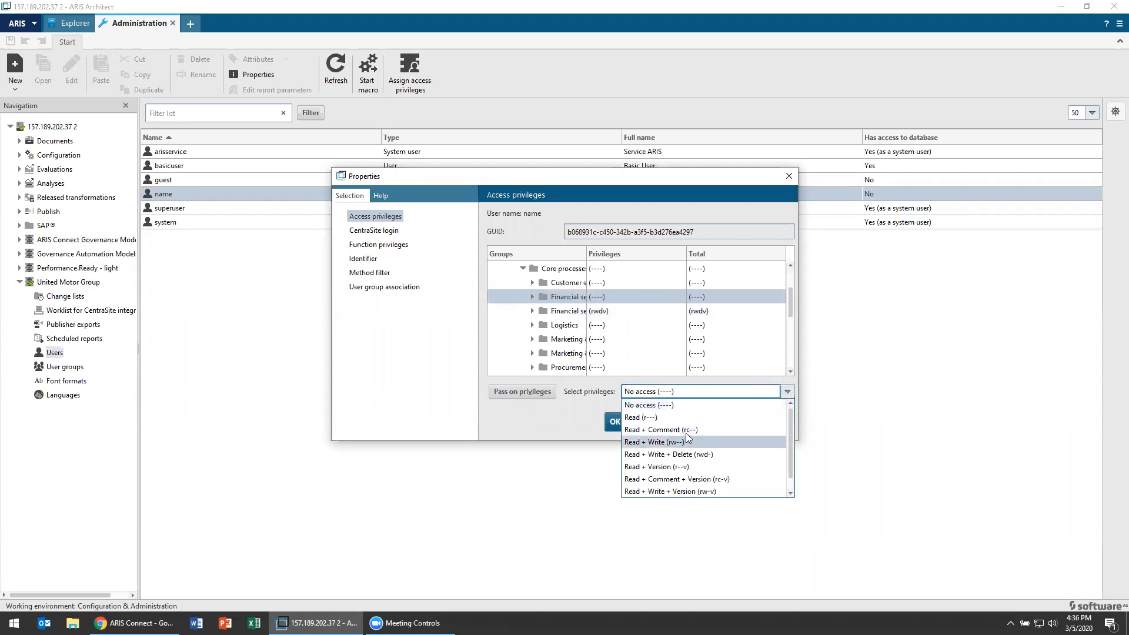
{"action": "left_click", "coordinate": [689, 429]}
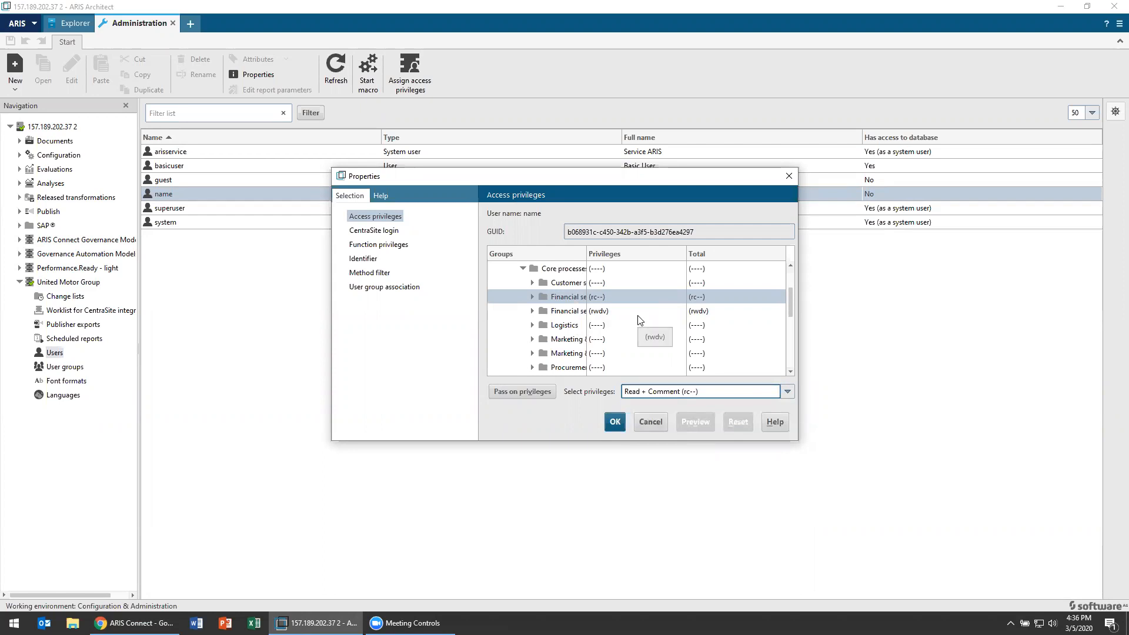
{"action": "left_click", "coordinate": [580, 311]}
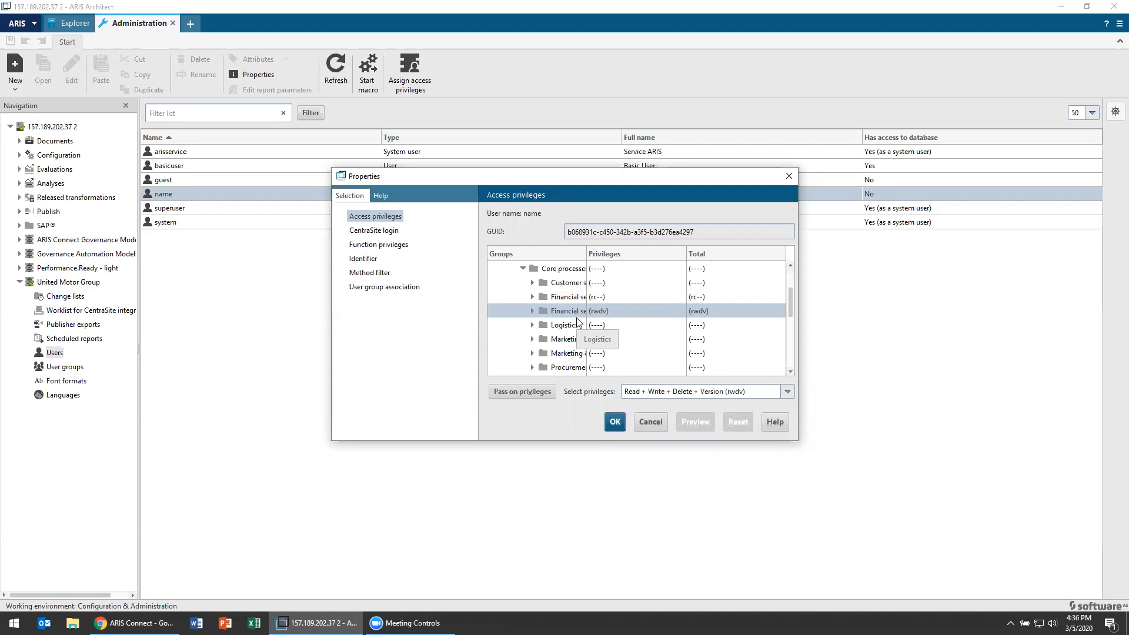
- Open the user's method filter assignments and toggle between the Demo and Entire method filters, ending on Entire method
{"action": "left_click", "coordinate": [369, 273]}
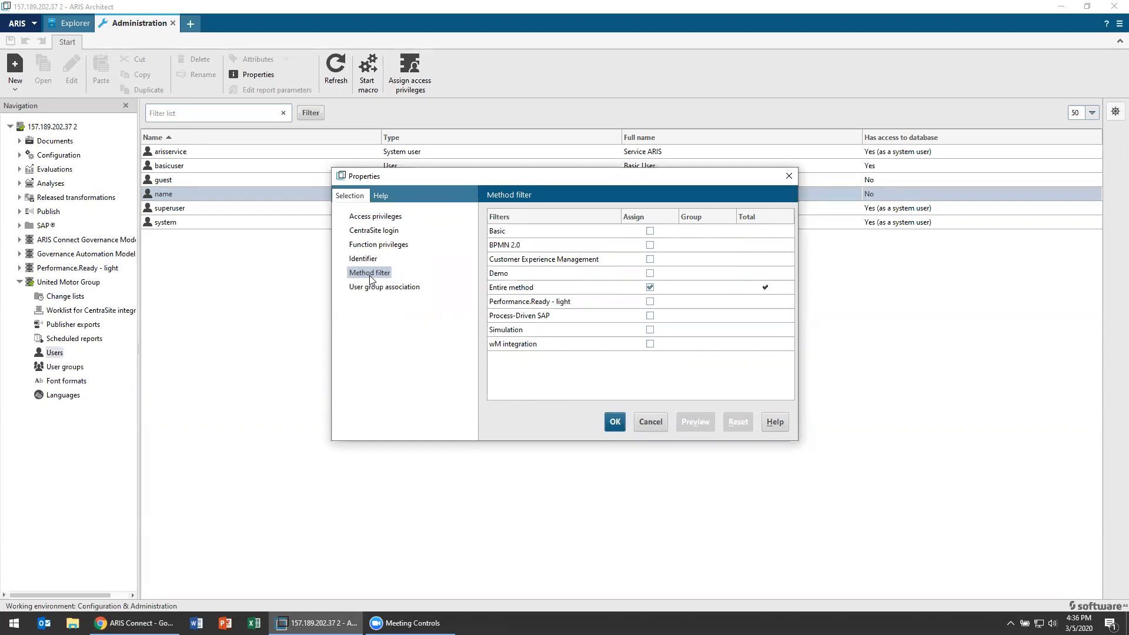
{"action": "left_click", "coordinate": [649, 288]}
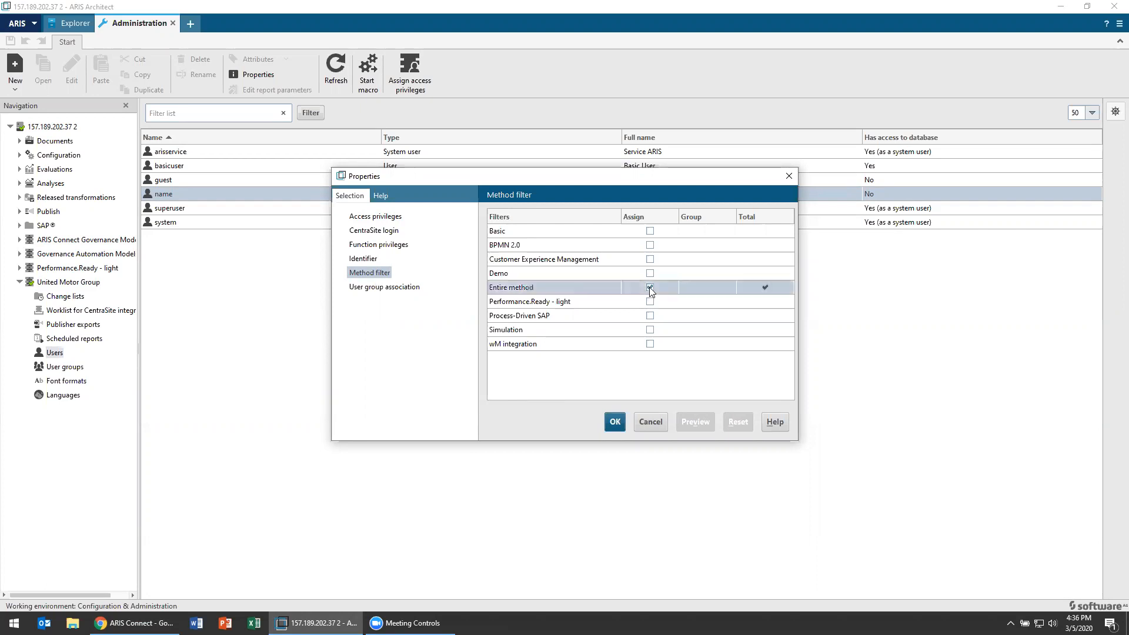
{"action": "left_click", "coordinate": [649, 275]}
{"action": "left_click", "coordinate": [651, 285]}
{"action": "left_click", "coordinate": [649, 274]}
{"action": "left_click", "coordinate": [650, 286]}
{"action": "left_click", "coordinate": [134, 623]}
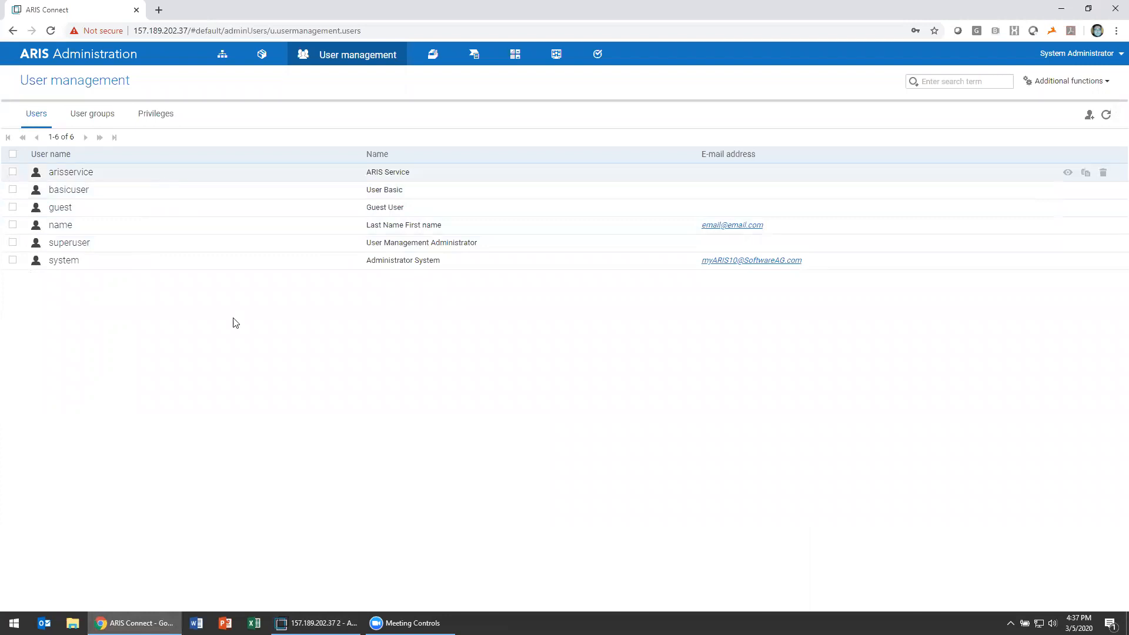
{"action": "left_click", "coordinate": [318, 623]}
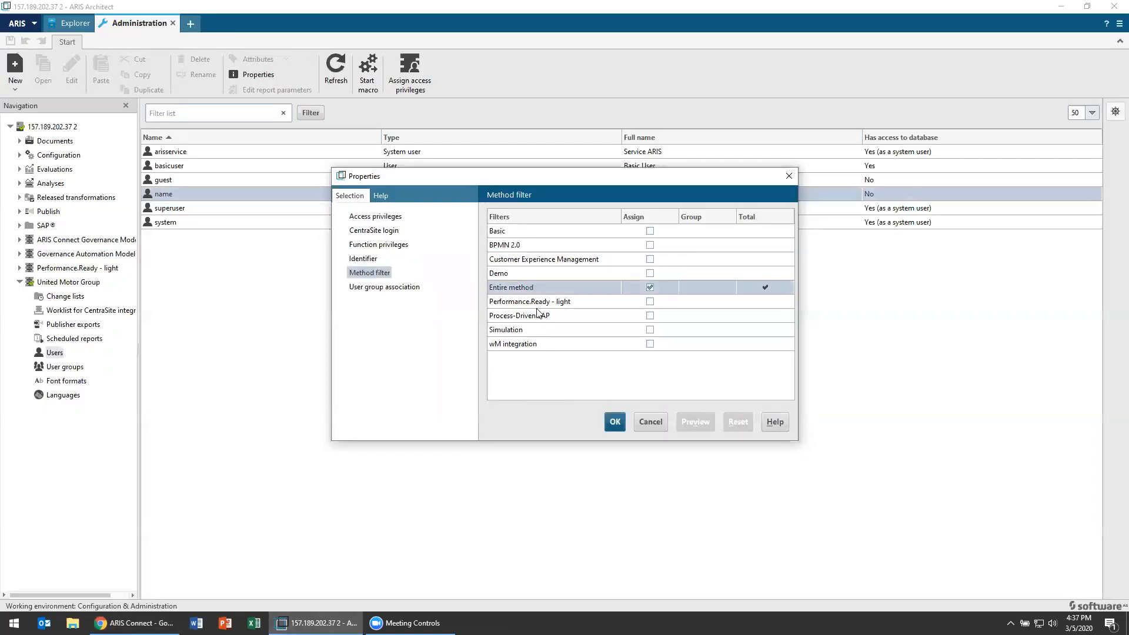